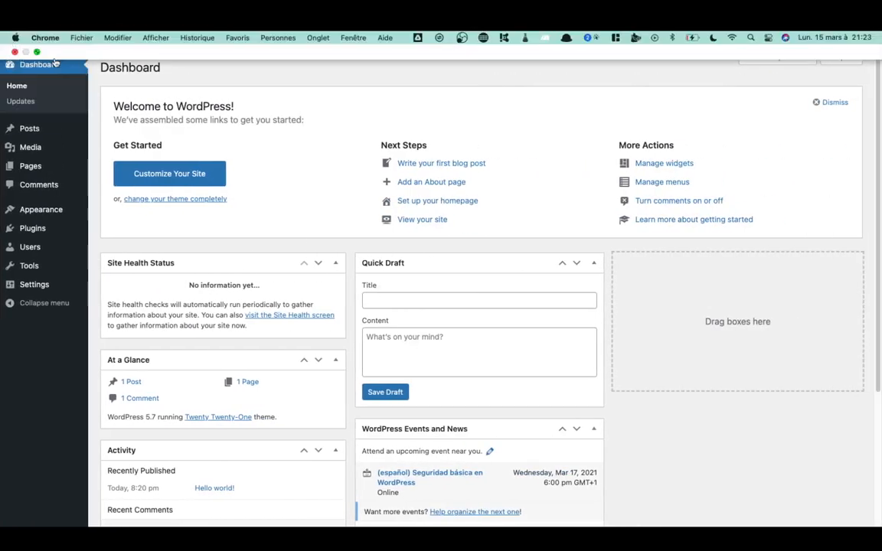
# Step: View the site's current public front page and return to the dashboard
pyautogui.moveTo(43, 43)
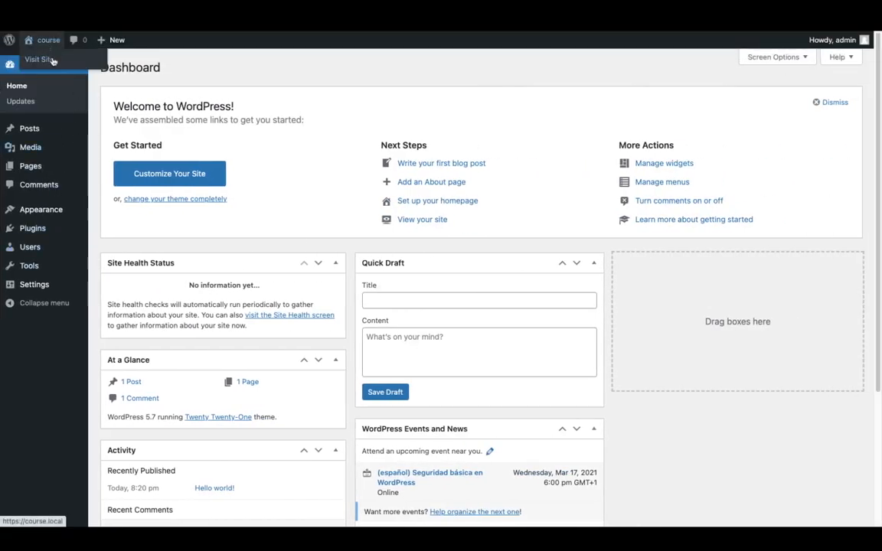
pyautogui.click(39, 60)
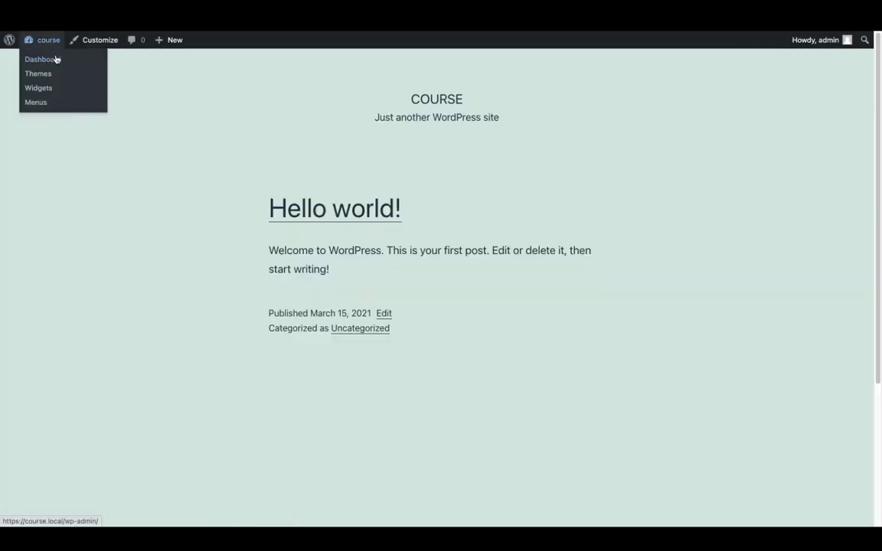
pyautogui.click(55, 59)
# Step: Start adding a new theme and search the theme directory for "kadence"
pyautogui.moveTo(59, 219)
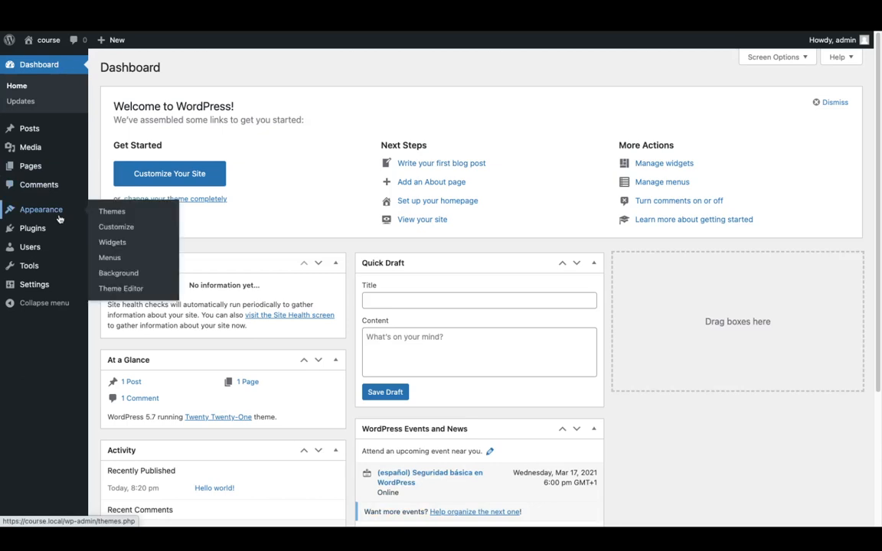
pyautogui.click(106, 213)
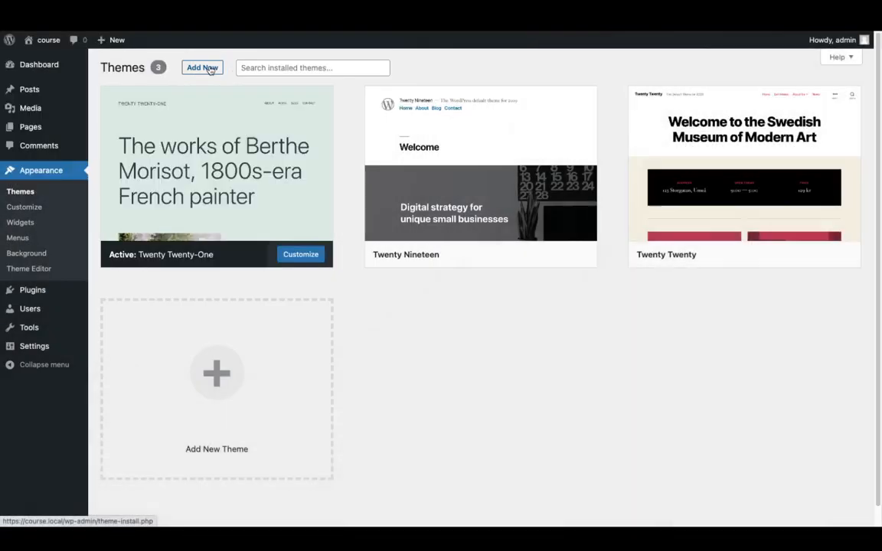
pyautogui.click(209, 68)
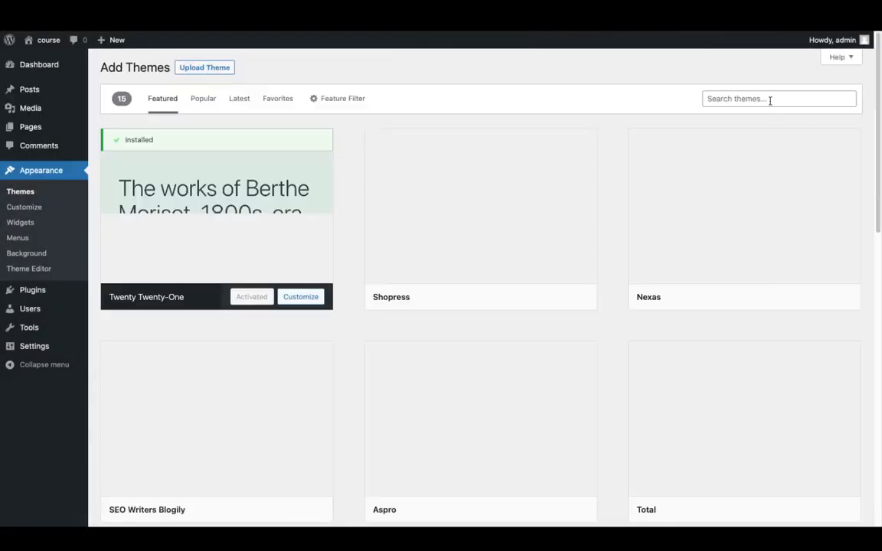
pyautogui.click(769, 98)
pyautogui.write('kadence')
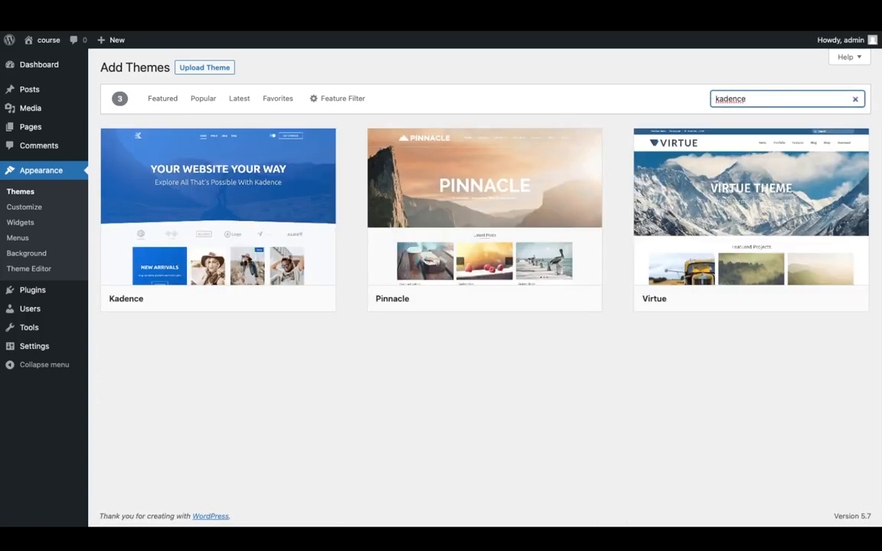
# Step: Install and activate the Kadence theme
pyautogui.moveTo(238, 318)
pyautogui.click(268, 299)
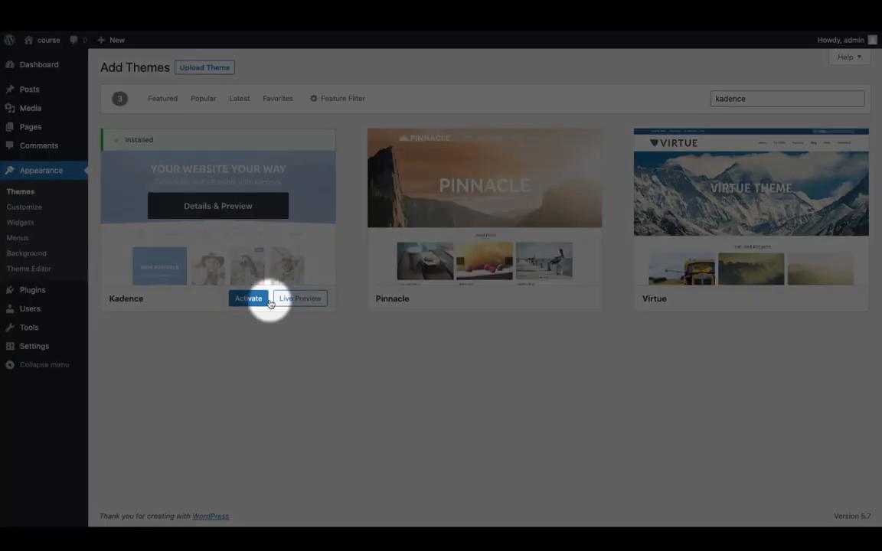
pyautogui.click(249, 300)
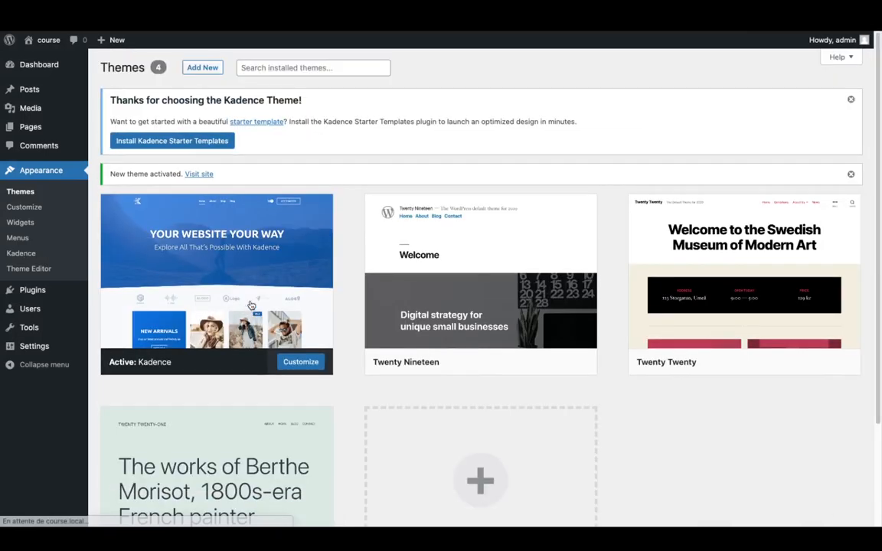
# Step: Install the Kadence Starter Templates plugin and choose Elementor as the builder
pyautogui.click(168, 145)
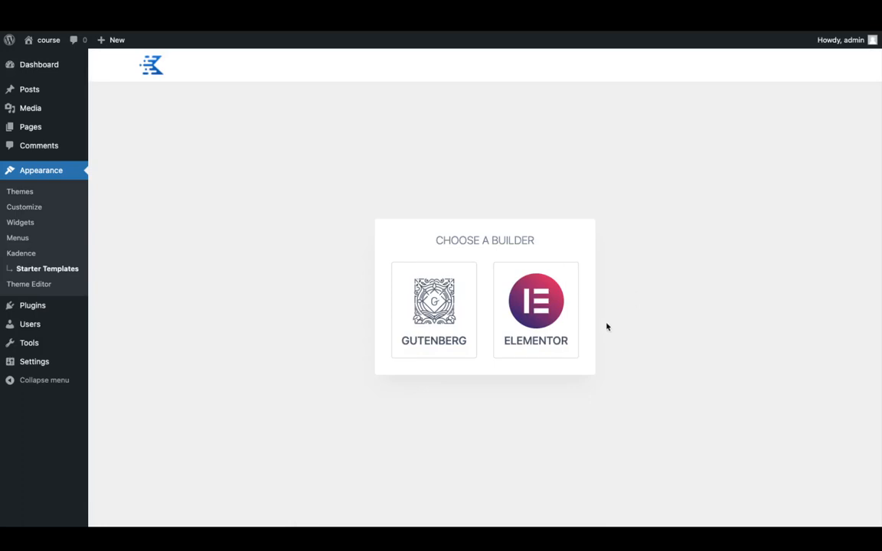
pyautogui.click(541, 346)
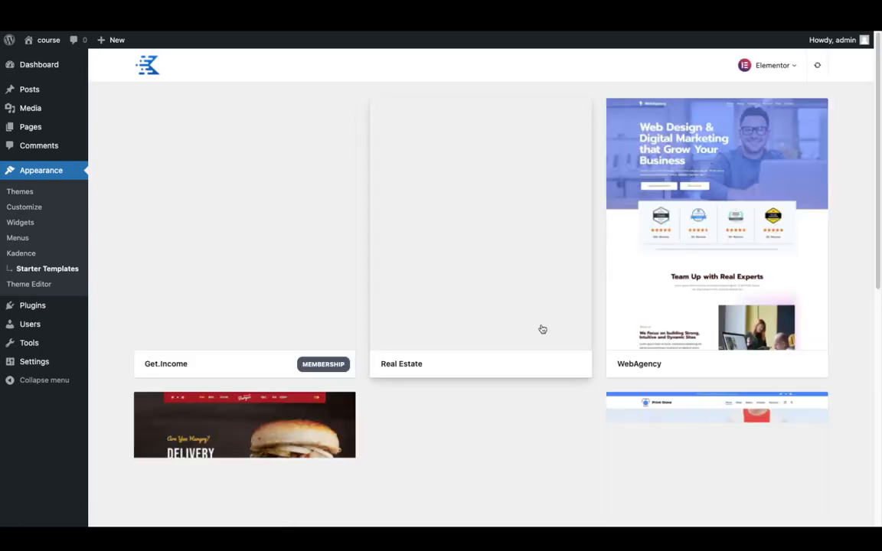
# Step: Look through the gallery of Elementor starter templates to compare the available designs
pyautogui.scroll(-4, 541, 328)
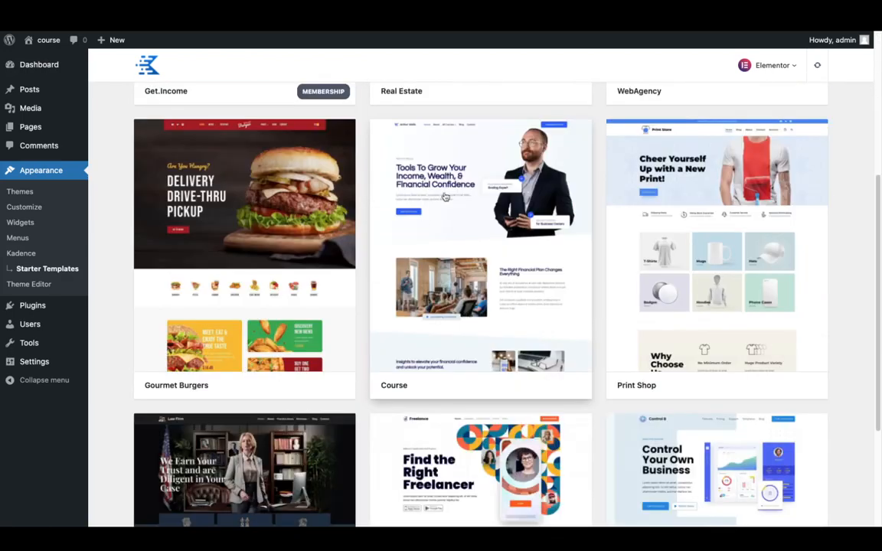
pyautogui.scroll(-3, 454, 239)
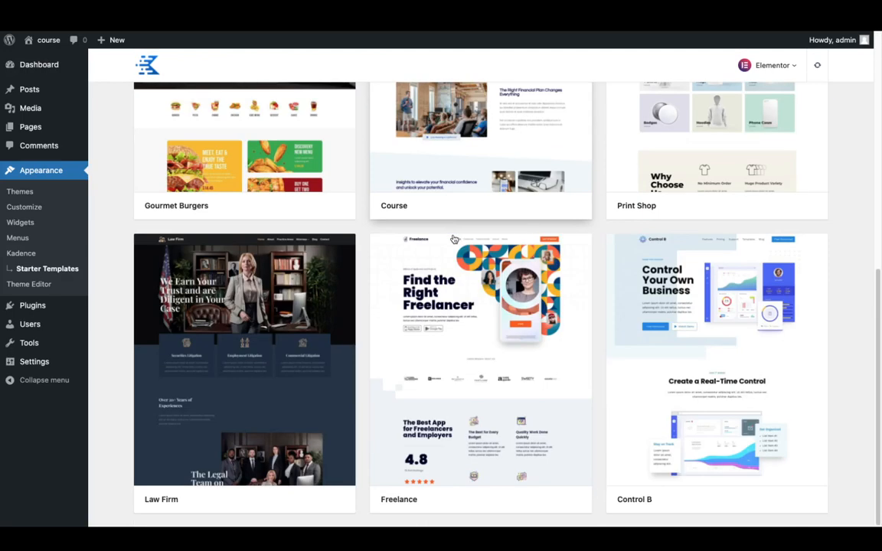
pyautogui.scroll(7, 454, 239)
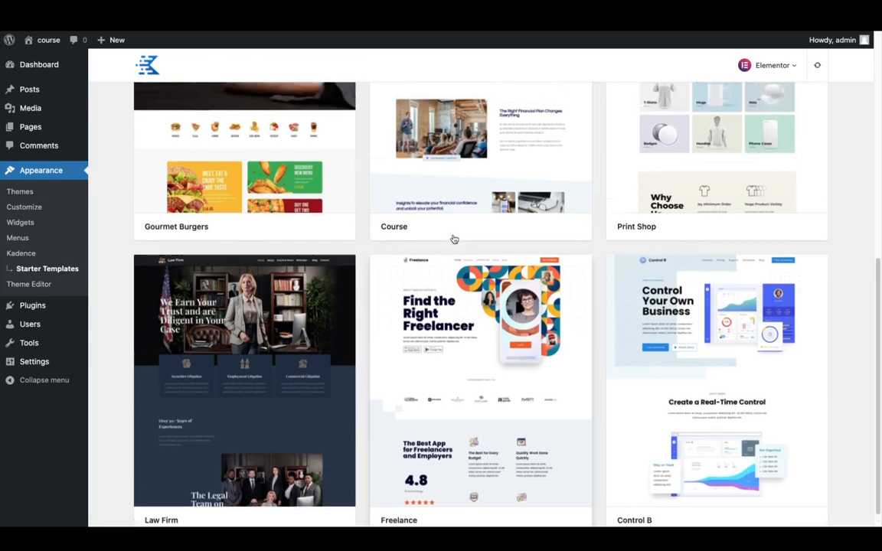
pyautogui.scroll(-5, 459, 245)
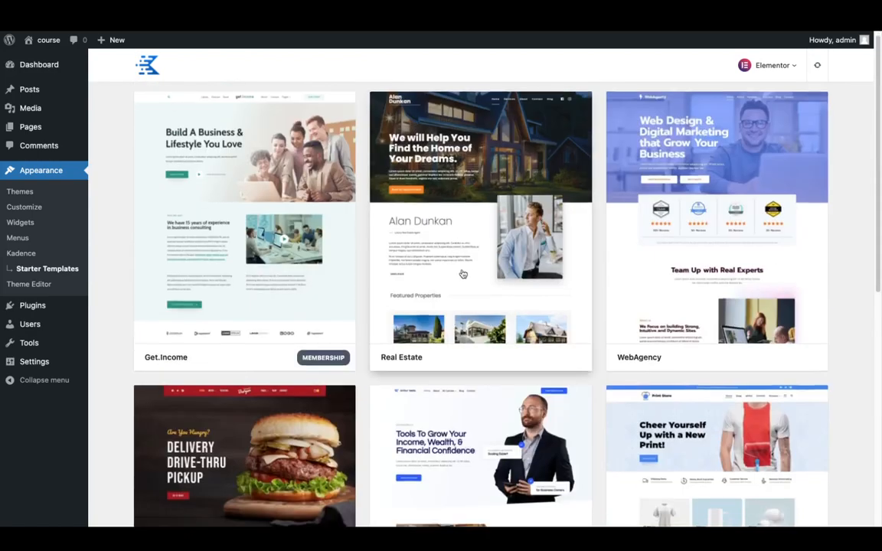
pyautogui.scroll(5, 475, 237)
pyautogui.scroll(-6, 575, 364)
pyautogui.scroll(3, 458, 270)
pyautogui.scroll(-5, 425, 306)
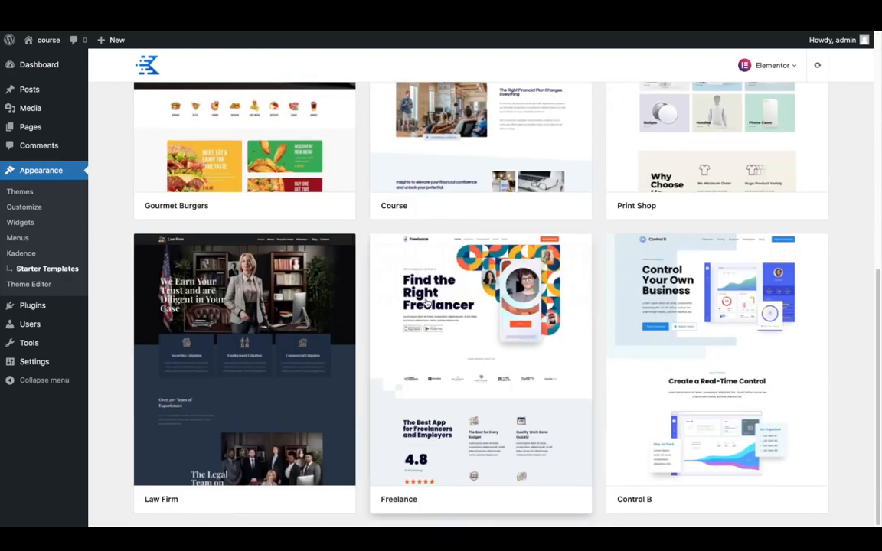
pyautogui.scroll(5, 427, 304)
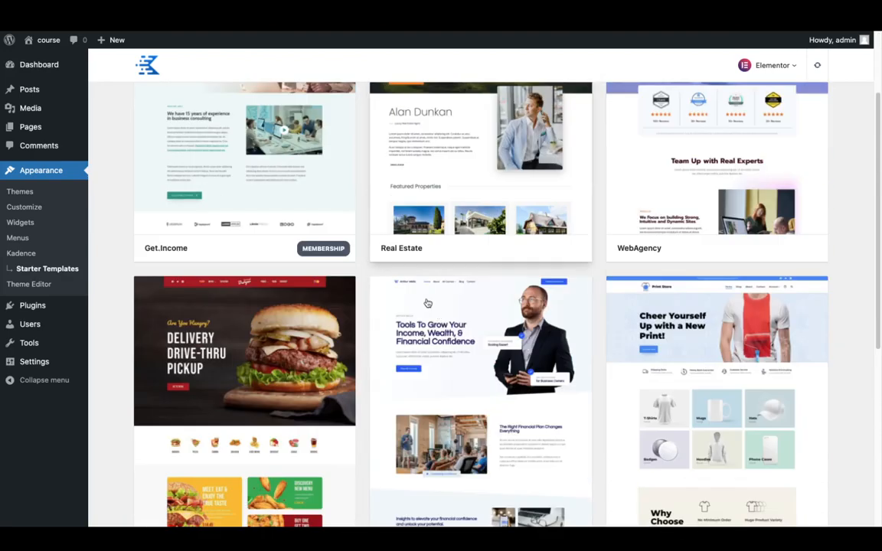
pyautogui.scroll(-2, 428, 304)
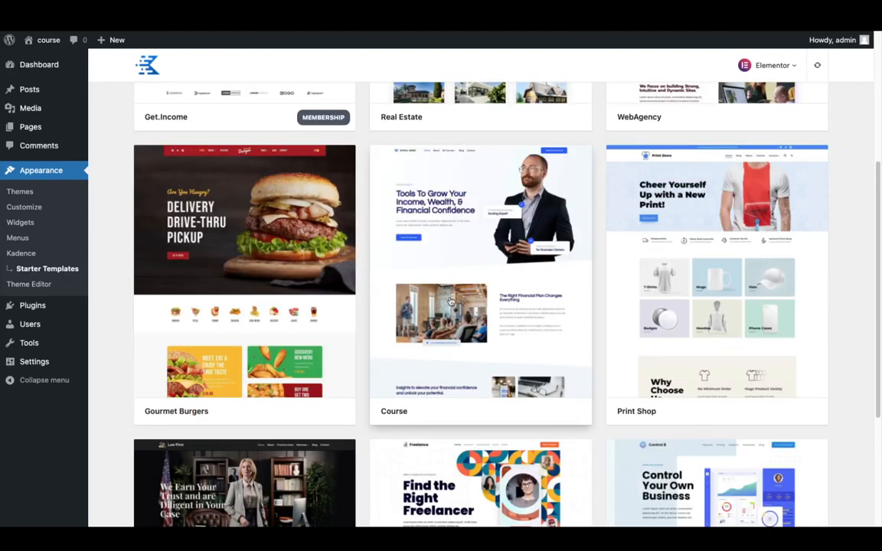
# Step: Open the Course starter template, try several color schemes and choose the blue and dark grey palette
pyautogui.click(502, 299)
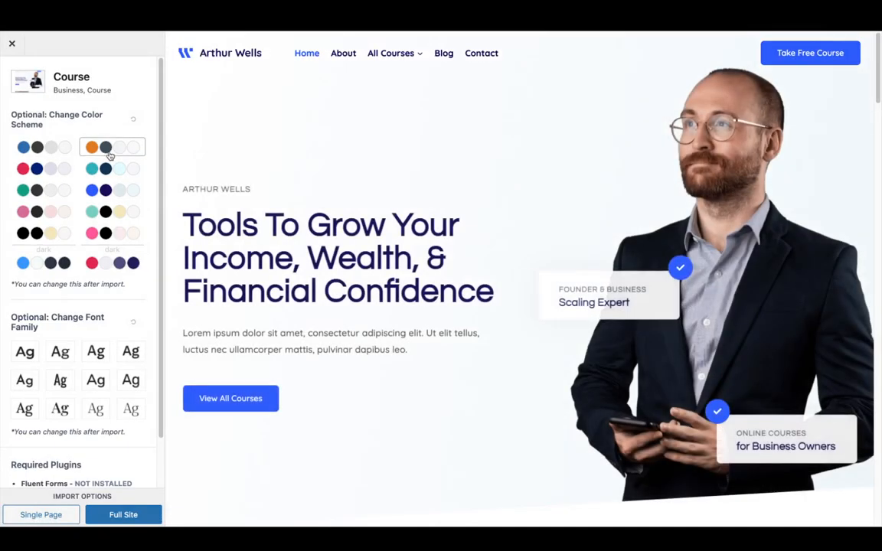
pyautogui.click(109, 153)
pyautogui.click(112, 169)
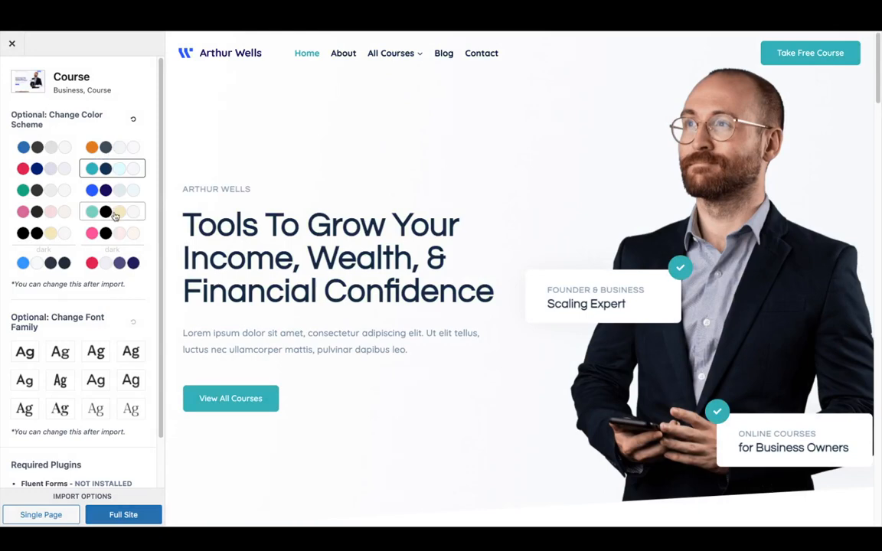
pyautogui.click(34, 208)
pyautogui.click(40, 168)
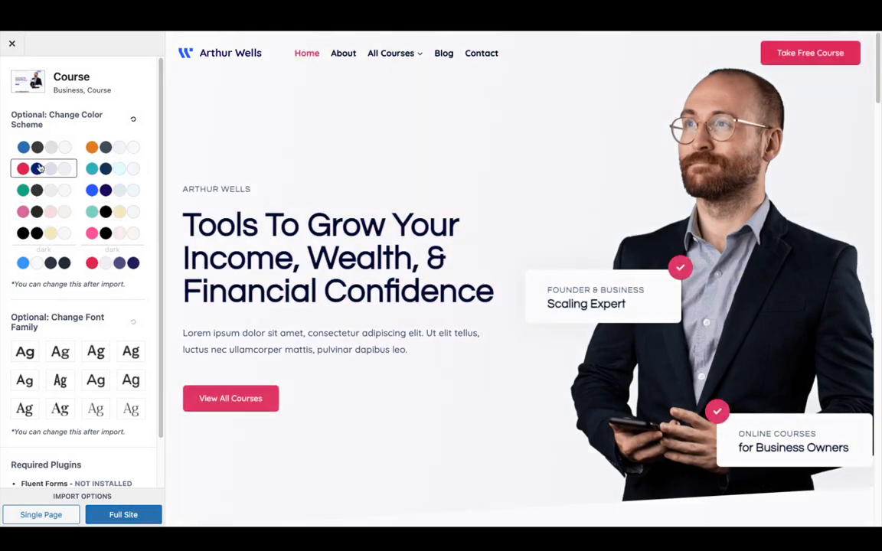
pyautogui.click(46, 150)
# Step: Try several font families for the Course template and choose the Montserrat & Source Sans Pro pair
pyautogui.scroll(-1, 99, 337)
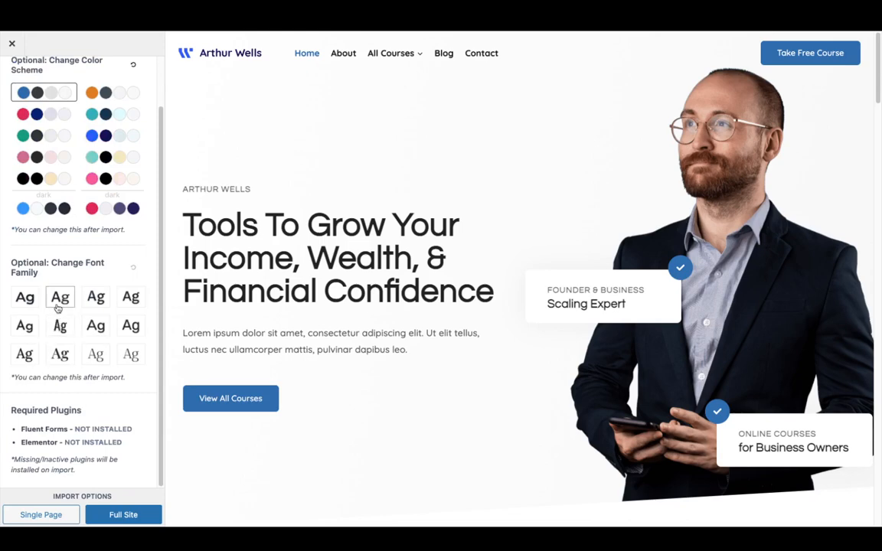
pyautogui.click(61, 298)
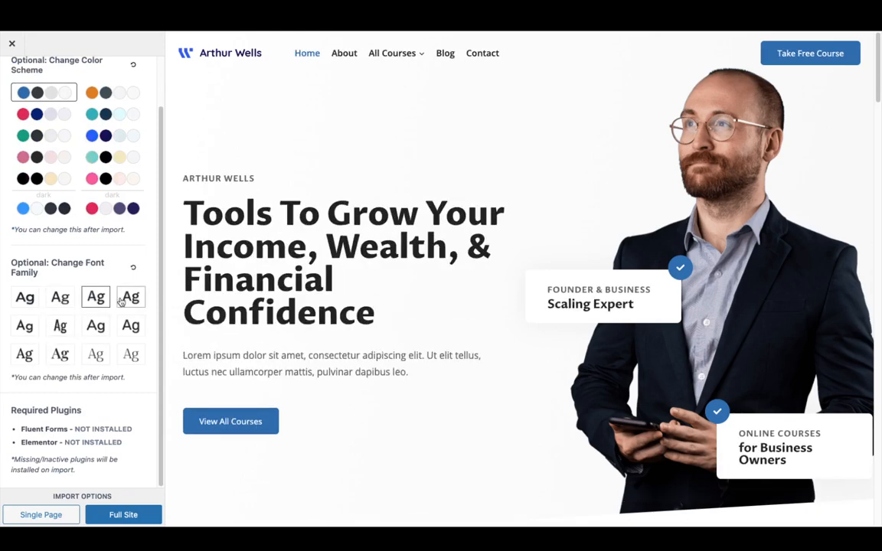
pyautogui.click(122, 301)
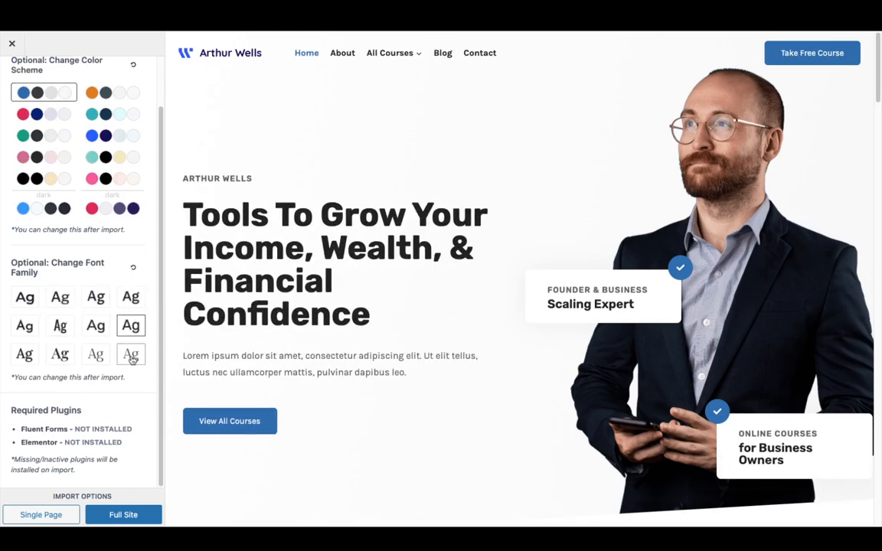
pyautogui.click(131, 355)
pyautogui.click(24, 300)
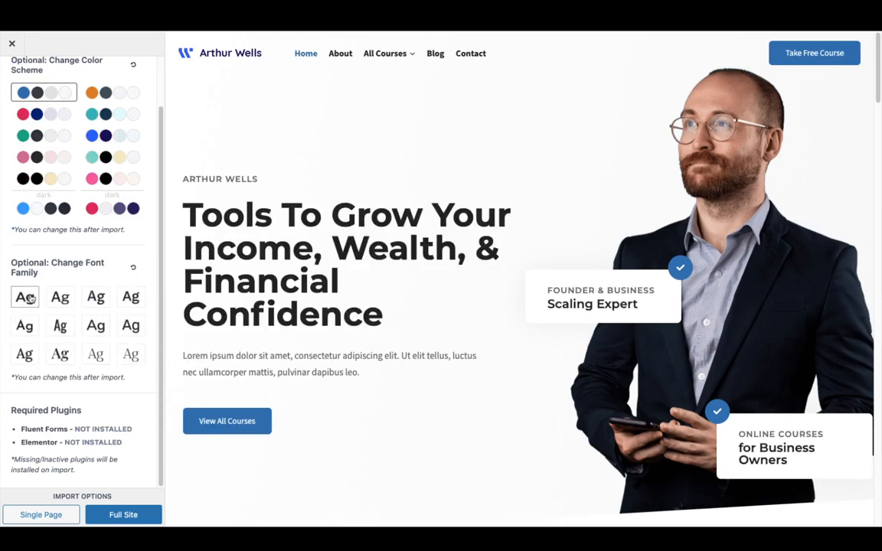
# Step: Import the Course template as a full site together with its required Fluent Forms and Elementor plugins
pyautogui.click(132, 517)
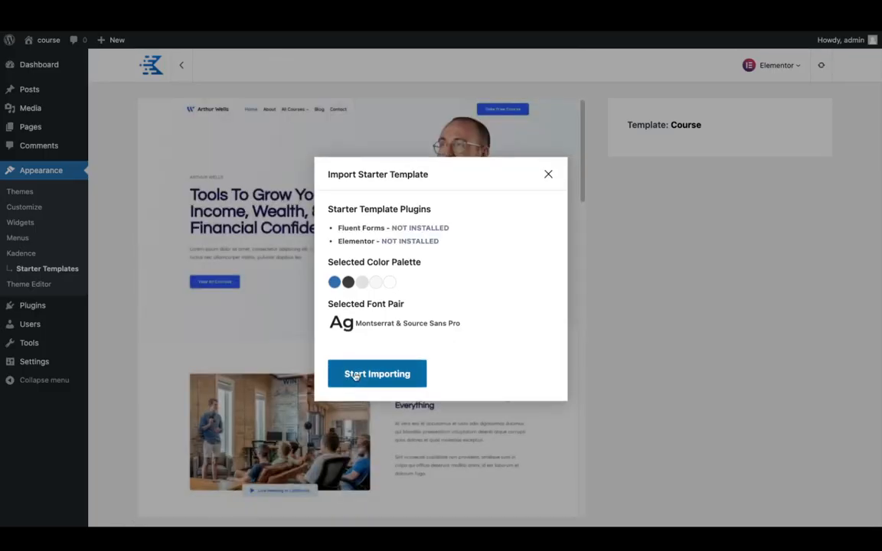
pyautogui.click(358, 376)
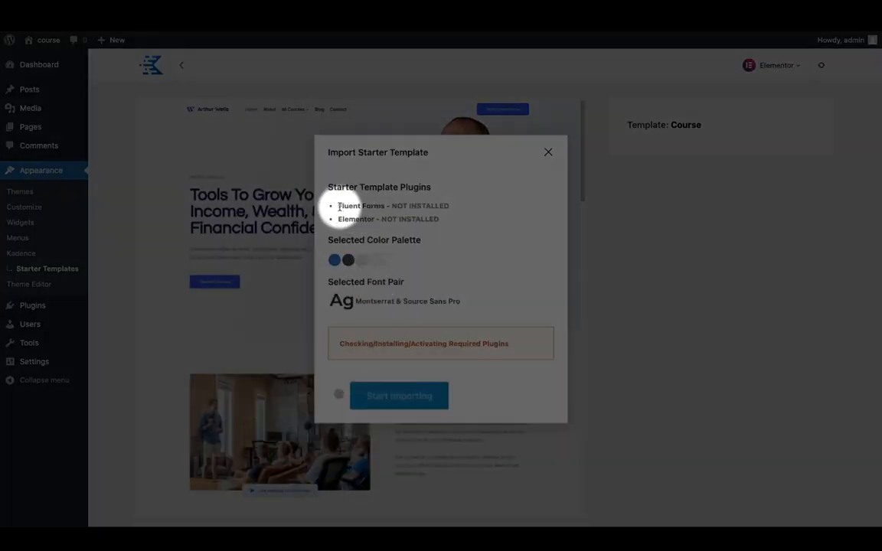
pyautogui.moveTo(338, 206); pyautogui.dragTo(386, 209)
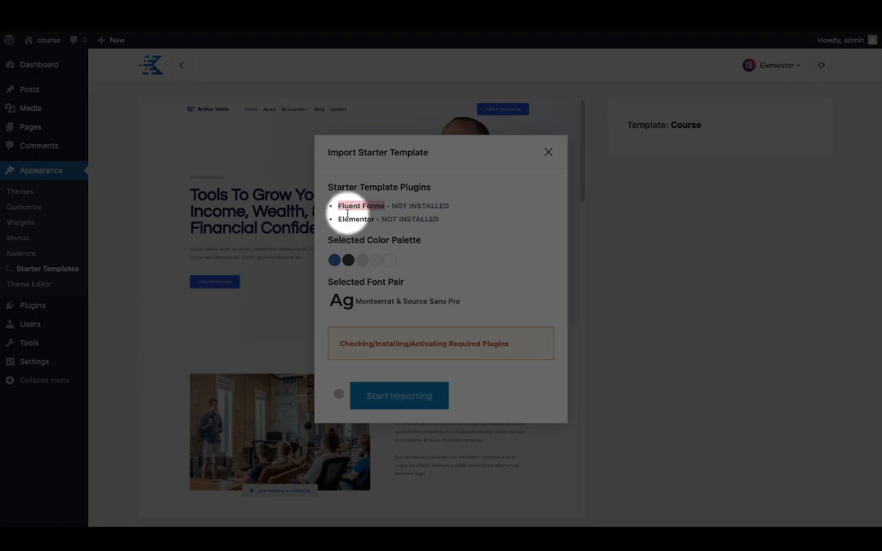
pyautogui.moveTo(338, 219); pyautogui.dragTo(372, 219)
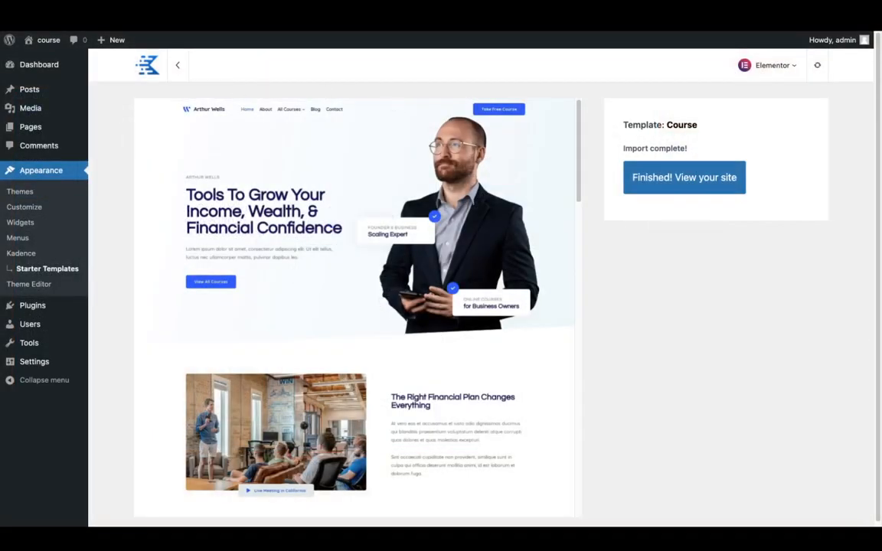
# Step: Visit the imported site and look through its About page from start to end
pyautogui.moveTo(46, 43)
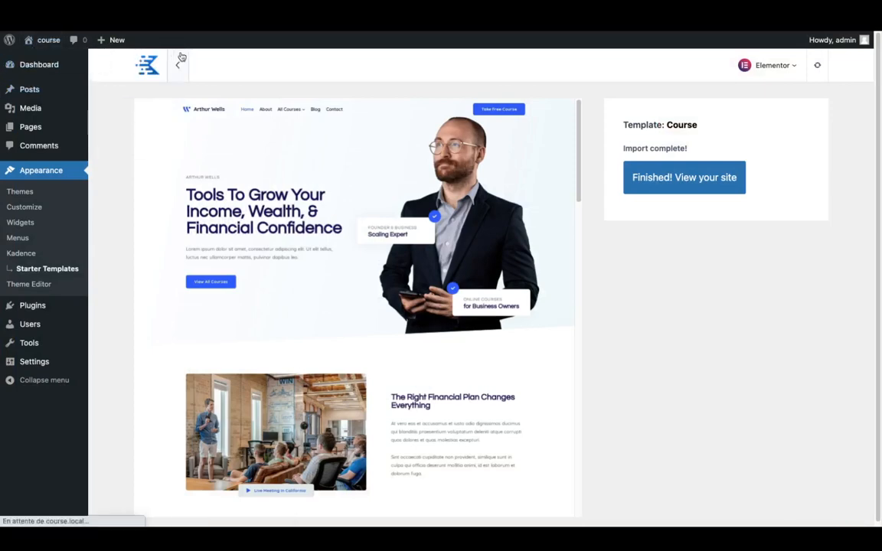
pyautogui.click(438, 214)
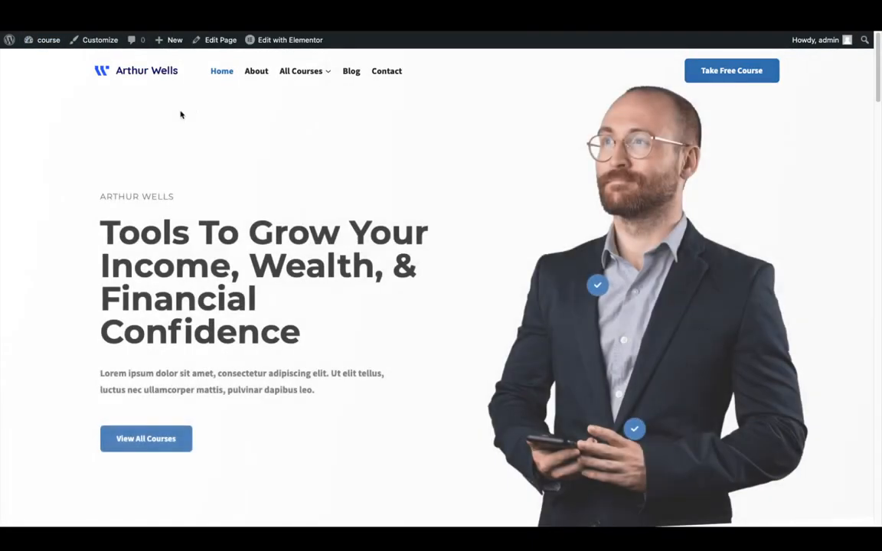
pyautogui.click(257, 71)
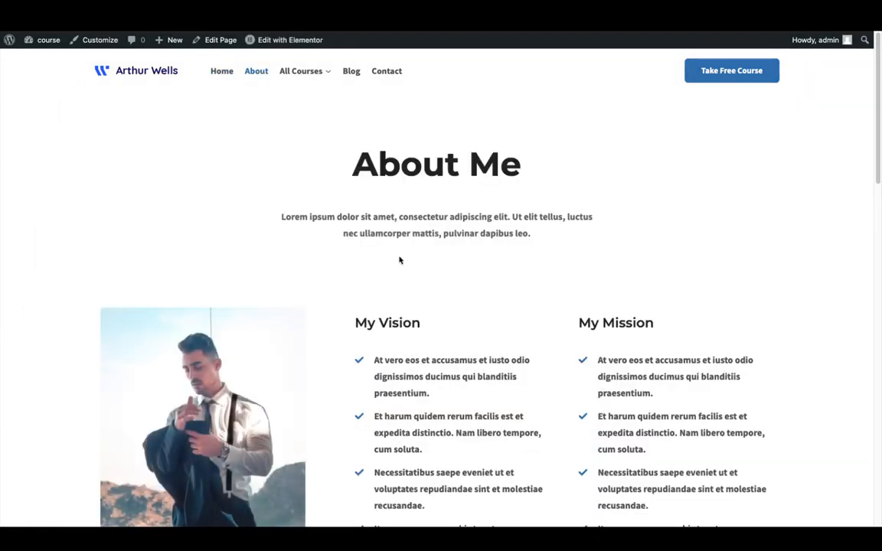
pyautogui.scroll(-3, 406, 322)
pyautogui.scroll(-15, 407, 323)
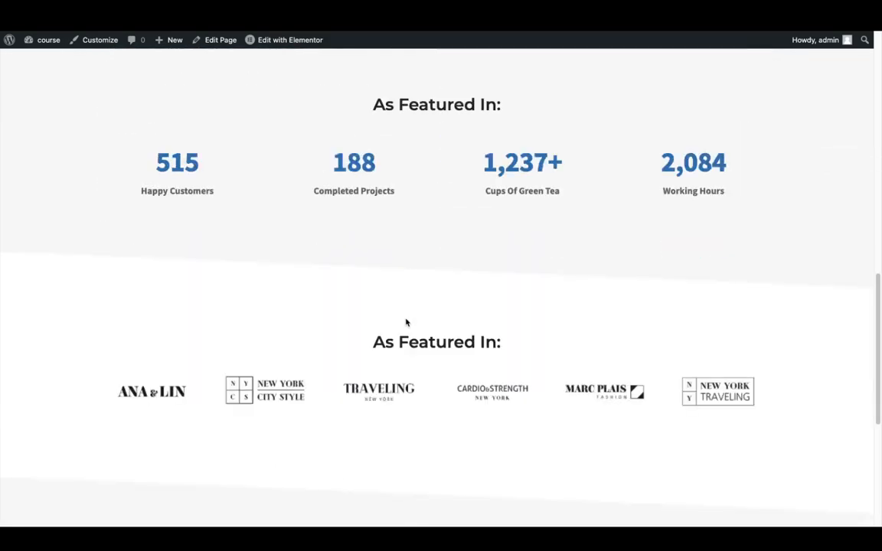
pyautogui.scroll(-1, 406, 319)
pyautogui.scroll(15, 407, 377)
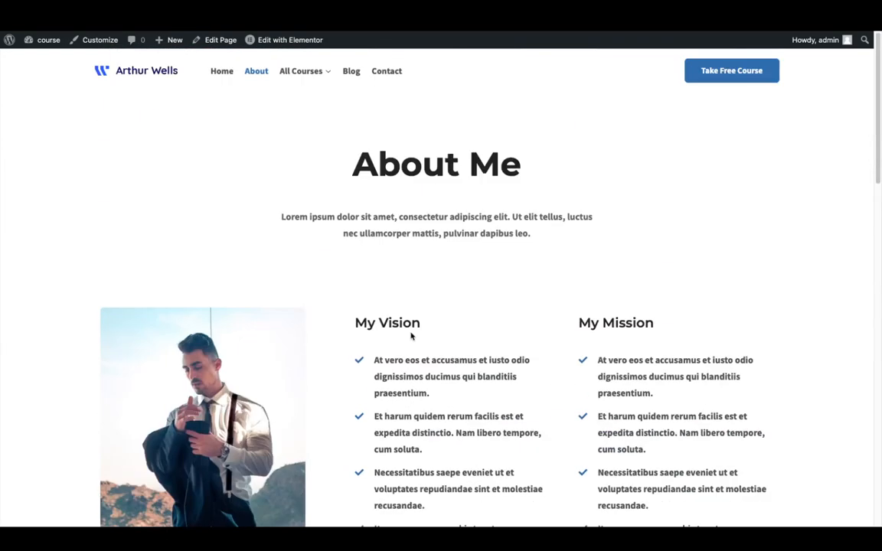
# Step: Open the site's Blog page and look through the listed posts
pyautogui.click(352, 72)
pyautogui.scroll(-1, 399, 245)
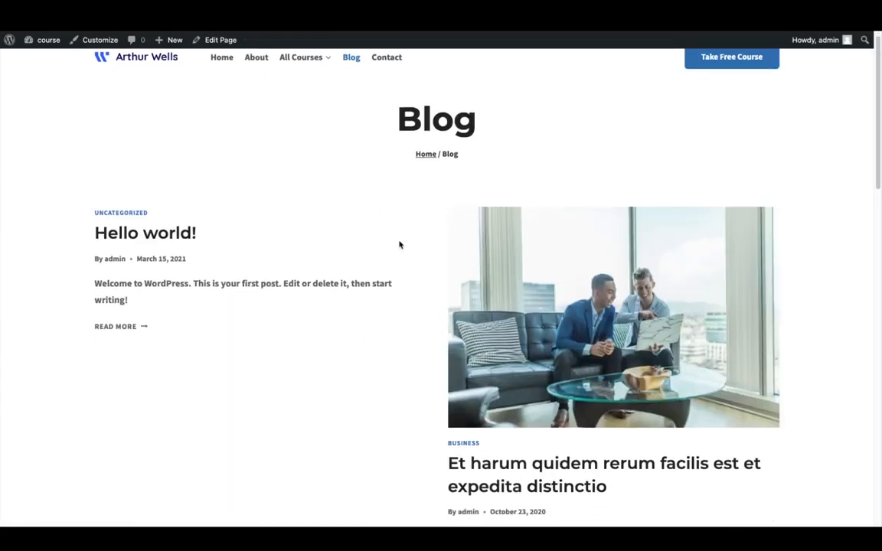
pyautogui.scroll(-10, 399, 245)
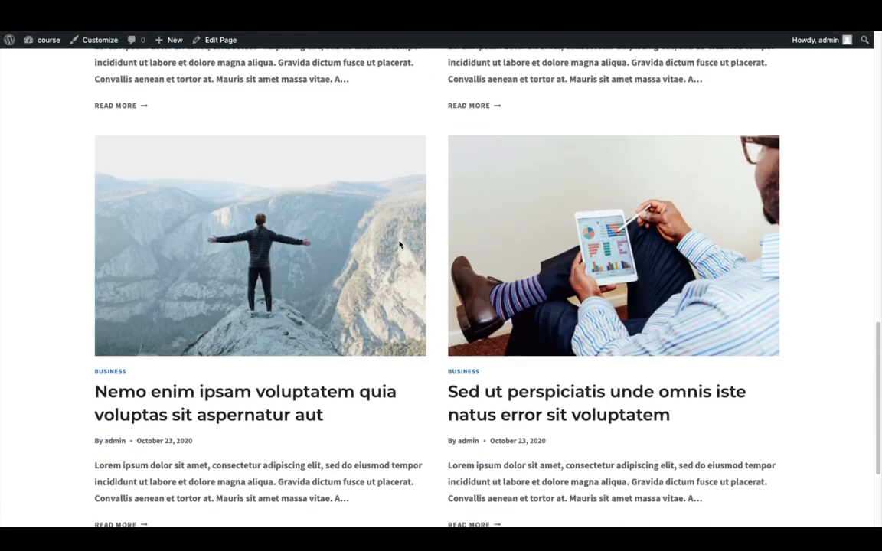
# Step: Look through the remaining posts and the footer of the Blog page
pyautogui.scroll(-2, 399, 245)
pyautogui.scroll(2, 492, 319)
pyautogui.scroll(-2, 491, 318)
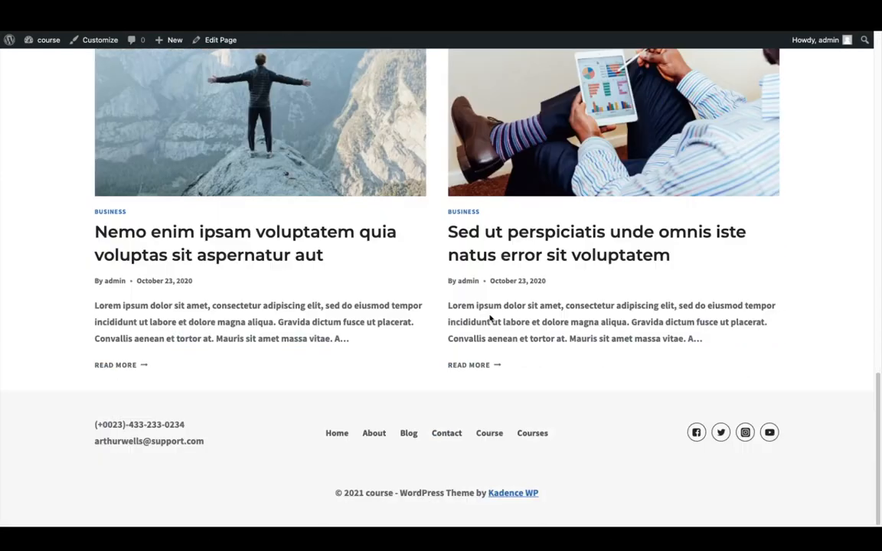
pyautogui.scroll(15, 492, 319)
# Step: Open the Contact page and look through its message form, support details and map
pyautogui.click(393, 76)
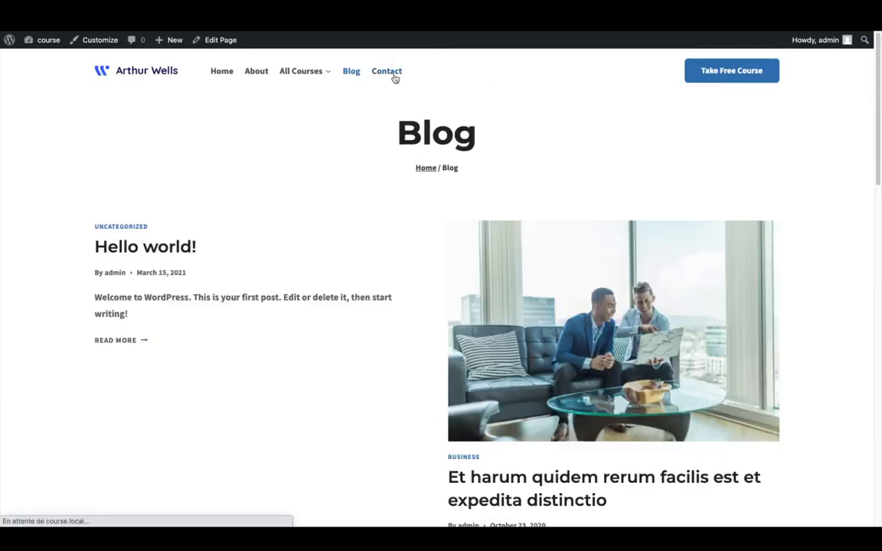
pyautogui.scroll(-5, 350, 305)
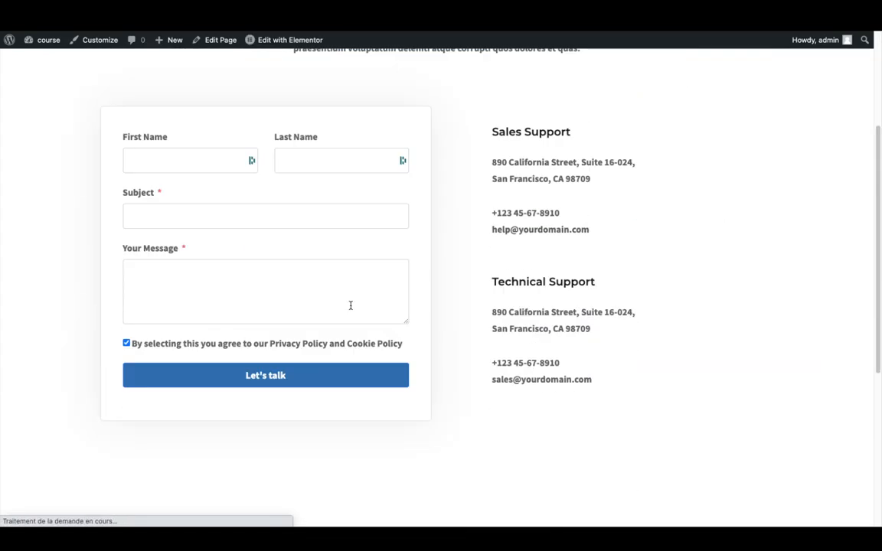
pyautogui.click(339, 295)
pyautogui.scroll(-4, 334, 321)
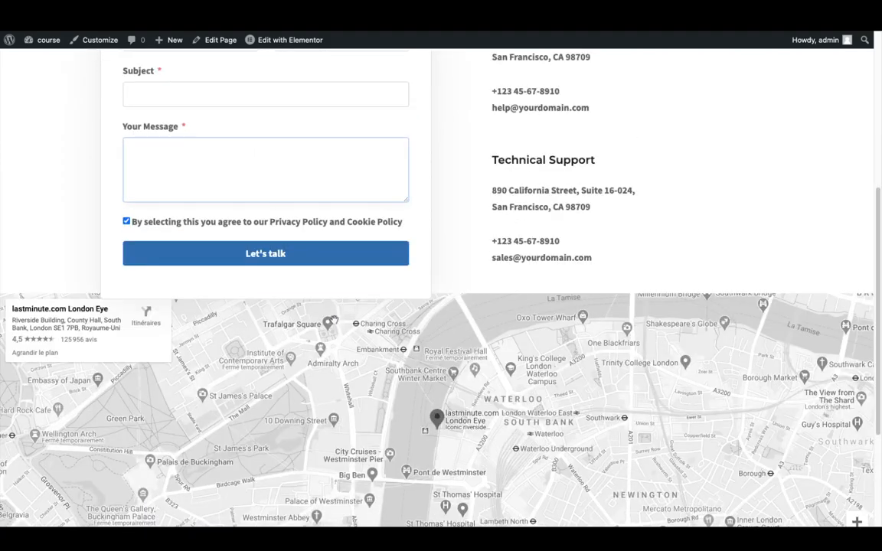
pyautogui.scroll(7, 719, 298)
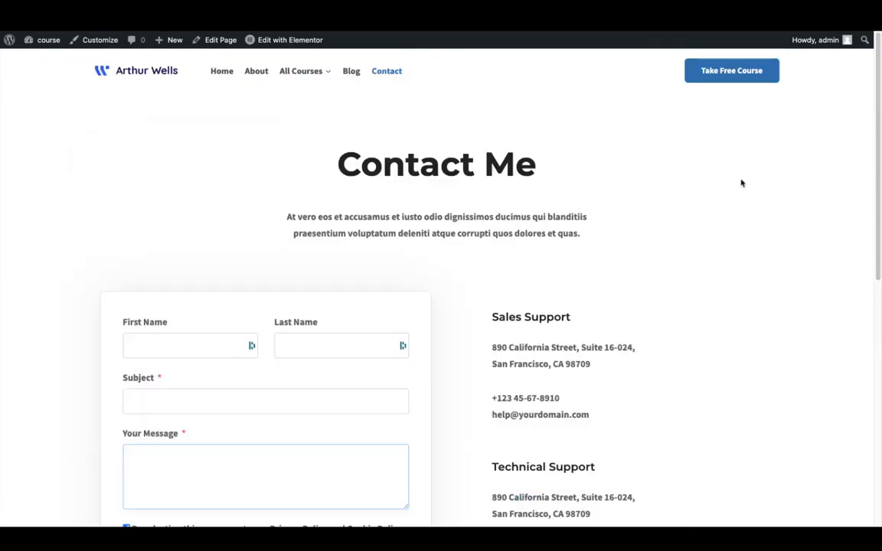
# Step: Follow the Take Free Course link, open the single course page under All Courses, and review its introduction and course features
pyautogui.click(717, 71)
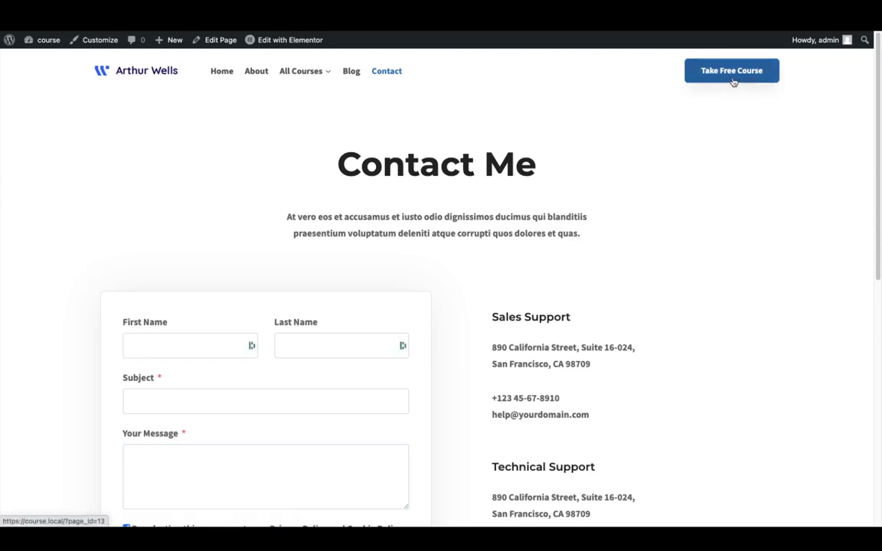
pyautogui.click(734, 80)
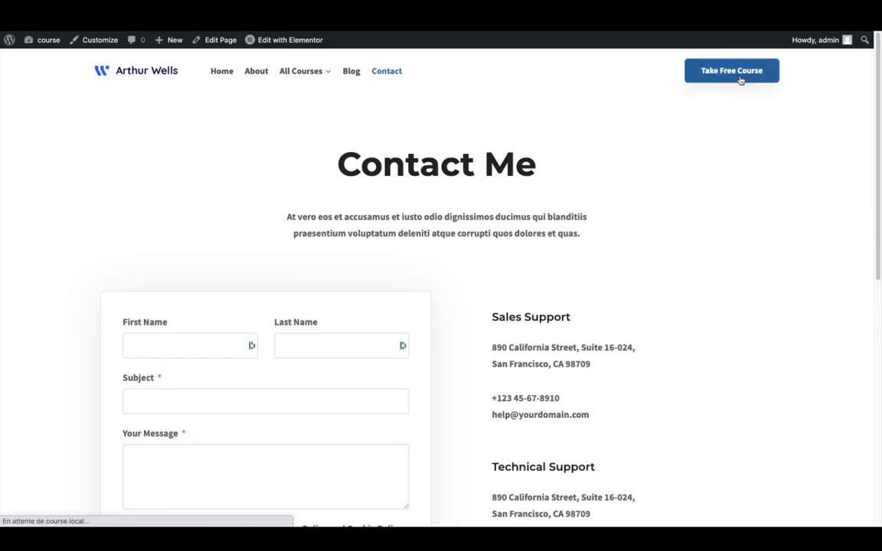
pyautogui.moveTo(305, 77)
pyautogui.click(296, 93)
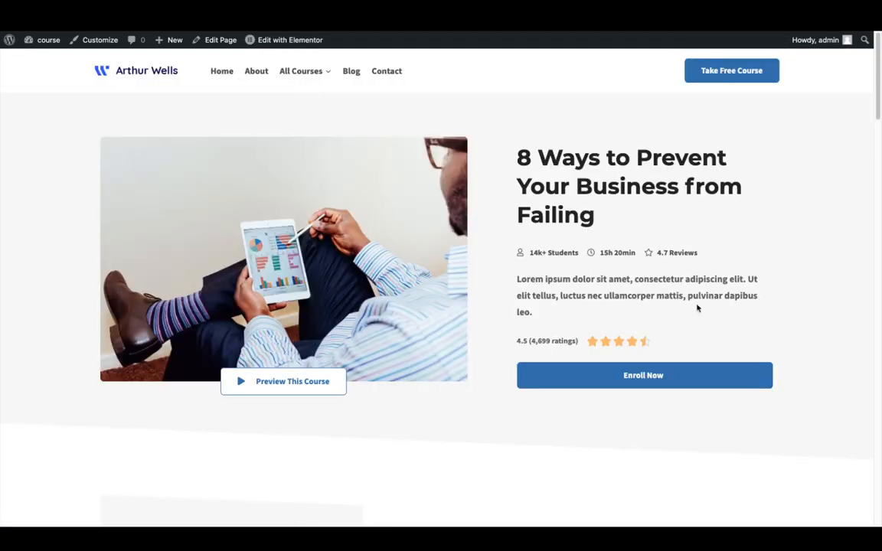
pyautogui.scroll(-1, 693, 375)
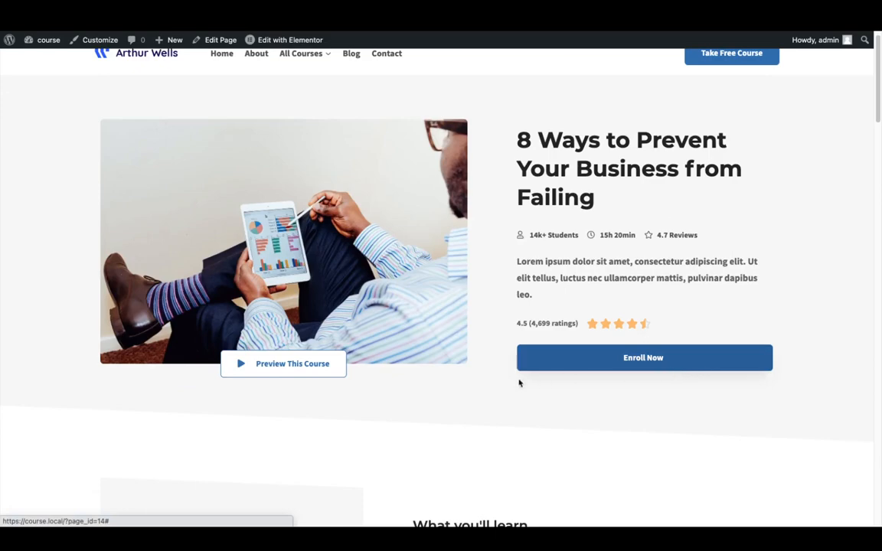
pyautogui.scroll(-5, 303, 375)
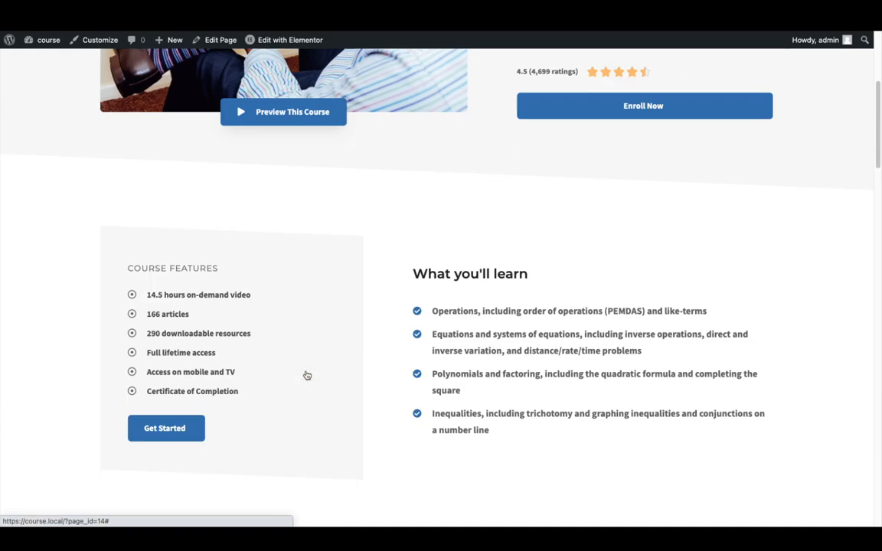
pyautogui.scroll(3, 269, 321)
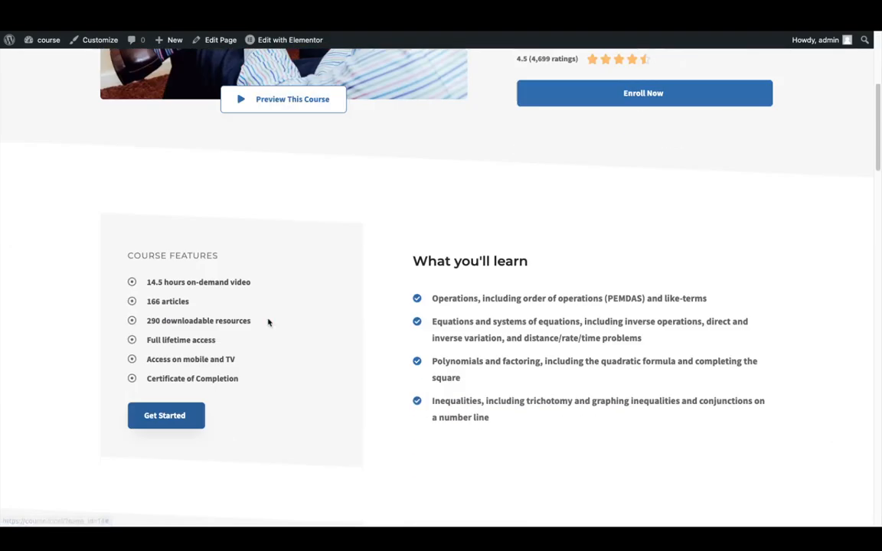
pyautogui.scroll(-8, 331, 370)
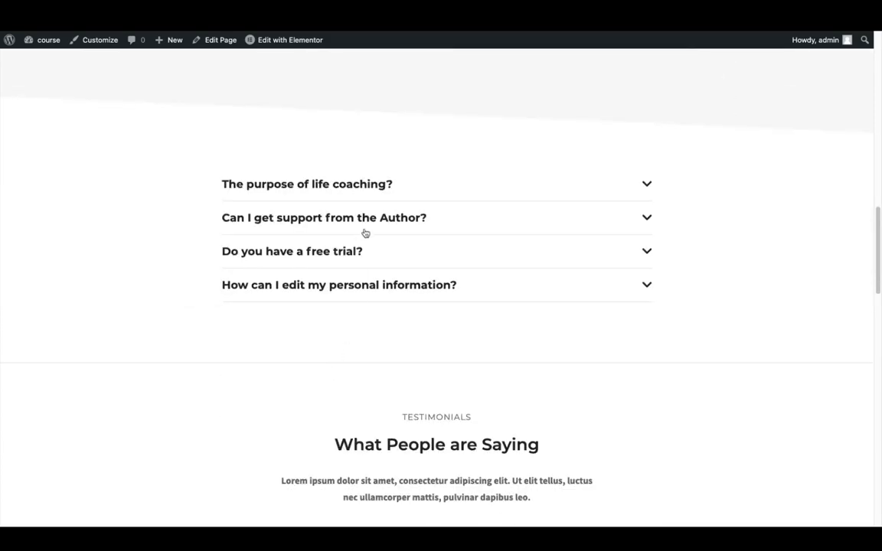
# Step: Expand the course page's FAQ answers on author support, free trial and personal information, and view the testimonials heading
pyautogui.click(369, 221)
pyautogui.click(339, 351)
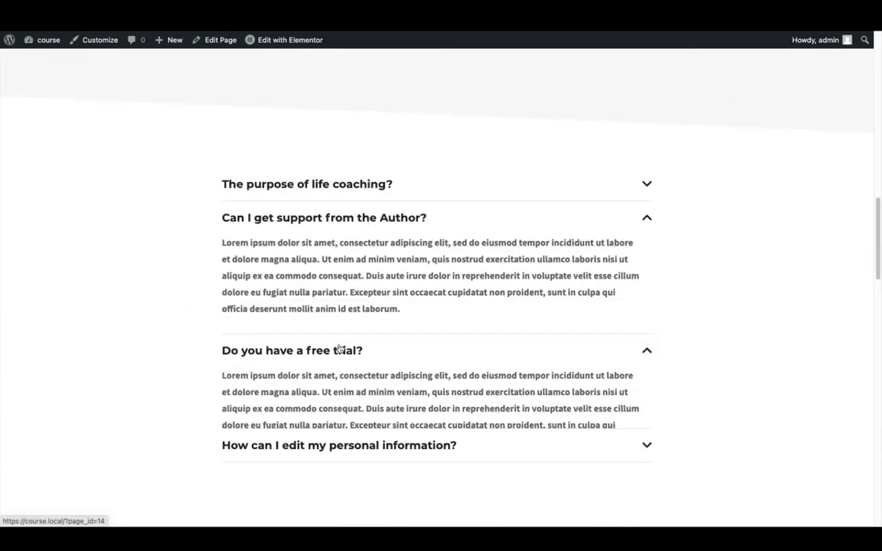
pyautogui.click(366, 487)
pyautogui.scroll(-5, 380, 431)
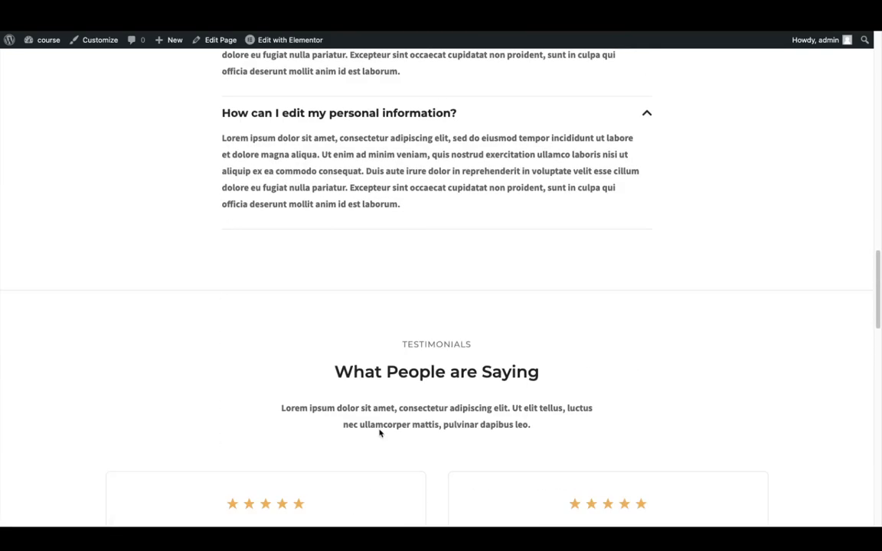
pyautogui.scroll(15, 379, 430)
pyautogui.scroll(2, 380, 433)
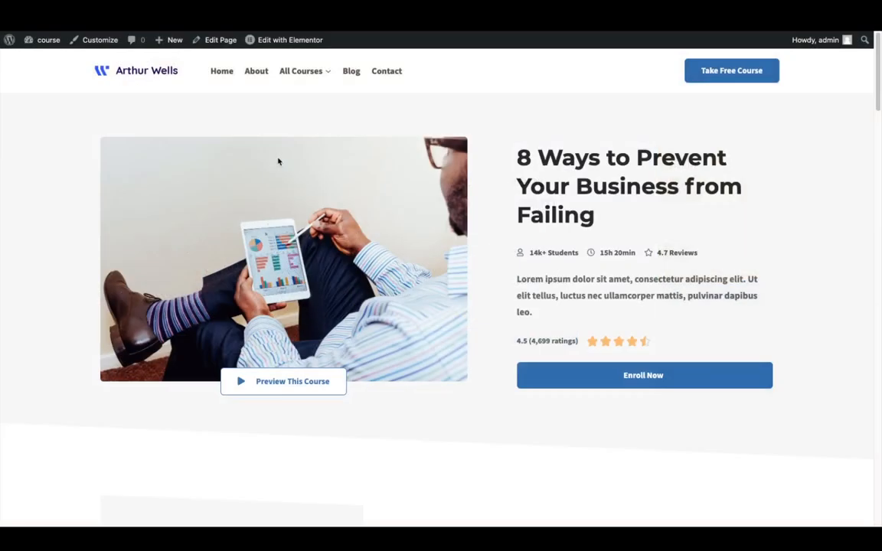
# Step: Customize the desktop header by placing the Button at the left end of the top row and a Search item at its right end
pyautogui.click(93, 48)
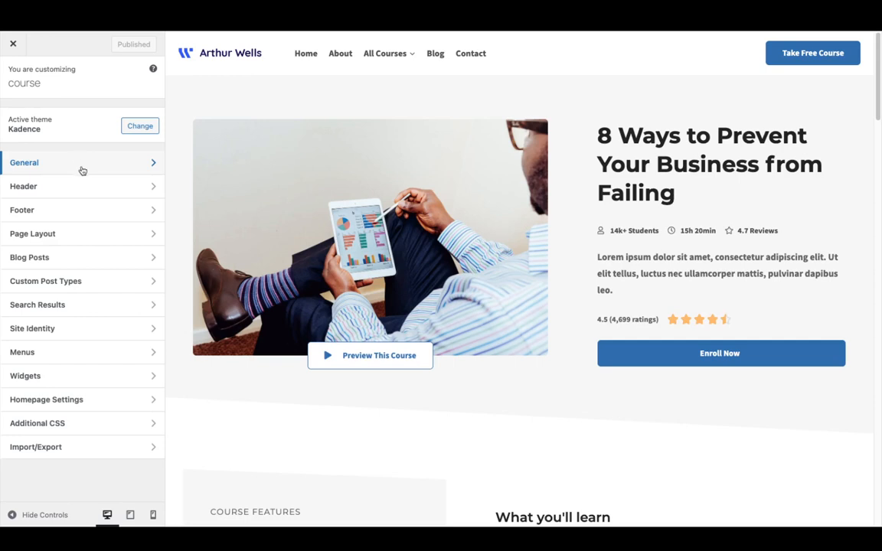
pyautogui.click(80, 189)
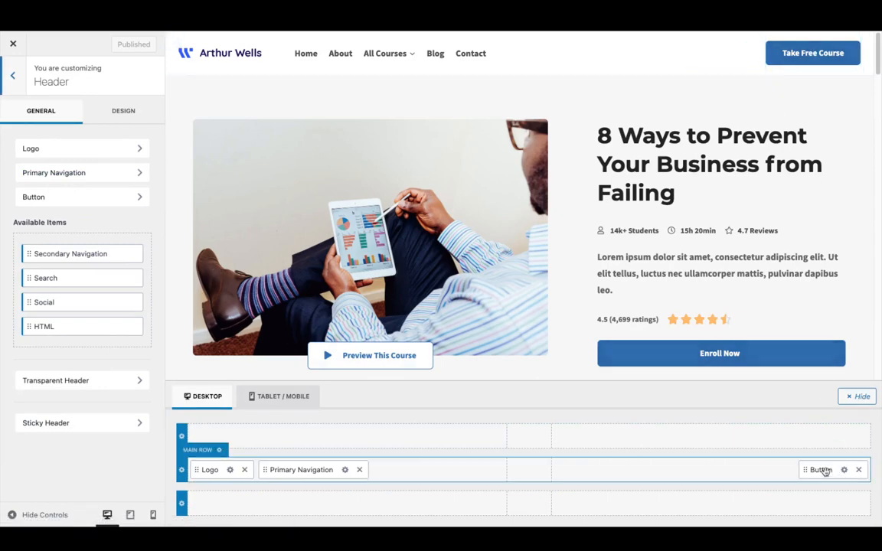
pyautogui.moveTo(824, 471); pyautogui.dragTo(724, 454)
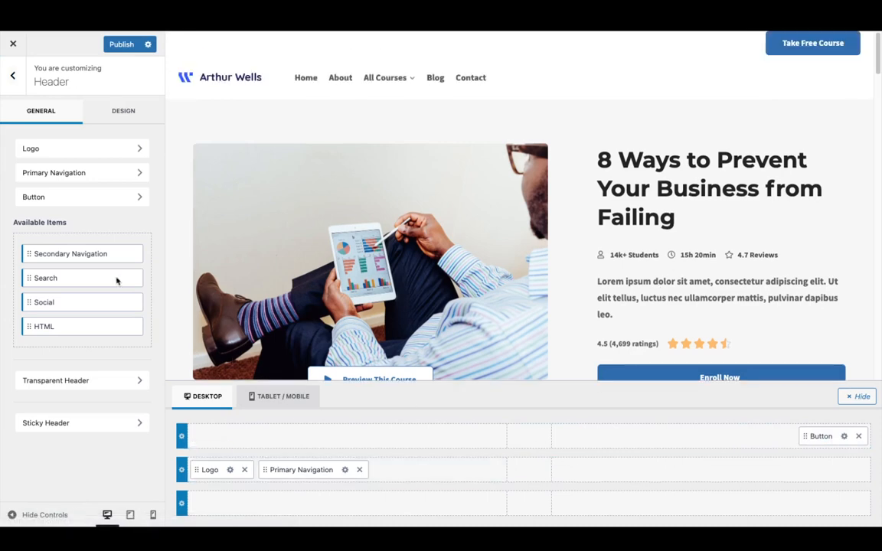
pyautogui.moveTo(99, 284); pyautogui.dragTo(250, 451)
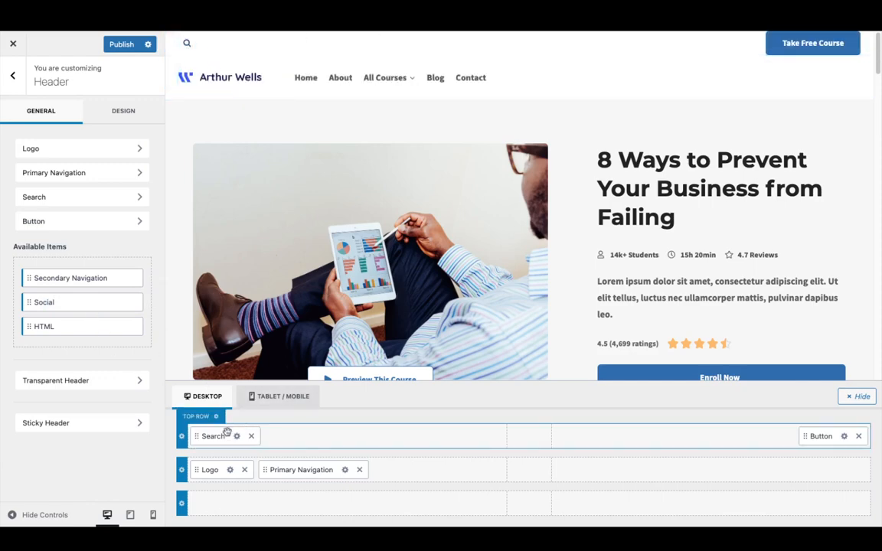
pyautogui.moveTo(215, 436); pyautogui.dragTo(260, 445)
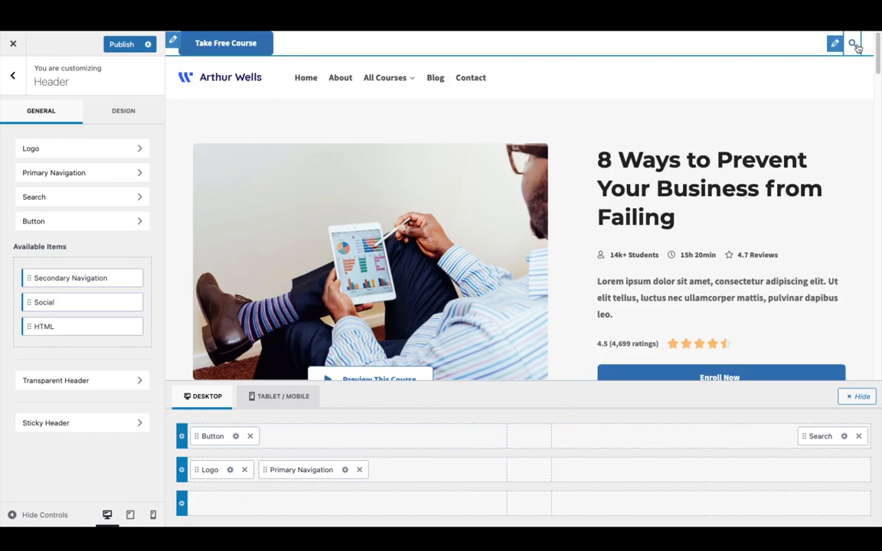
# Step: Review the page preview down to the footer and the header's tablet/mobile layout
pyautogui.scroll(-20, 516, 276)
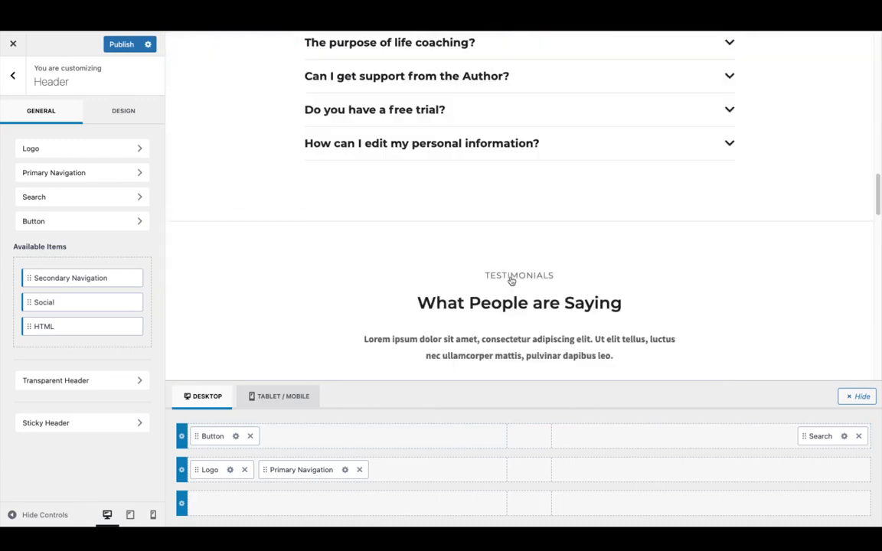
pyautogui.scroll(-4, 511, 281)
pyautogui.scroll(-10, 384, 326)
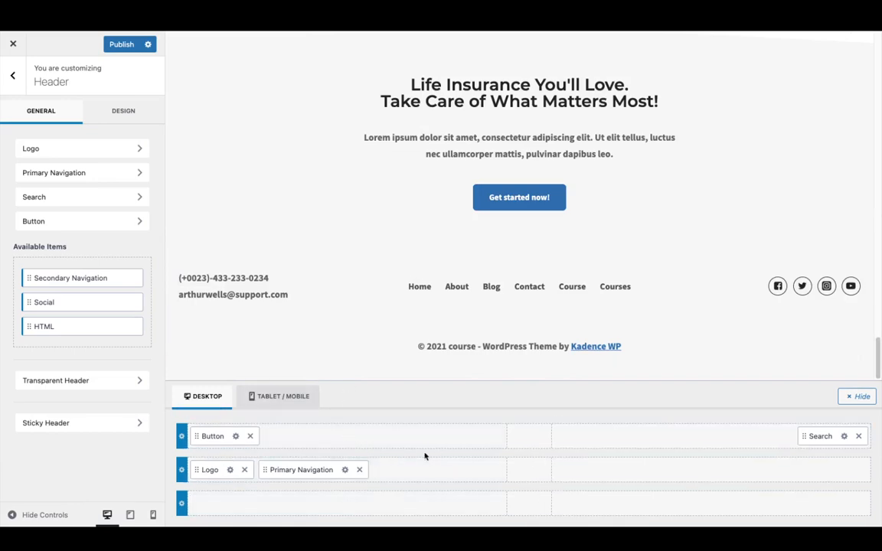
pyautogui.click(260, 396)
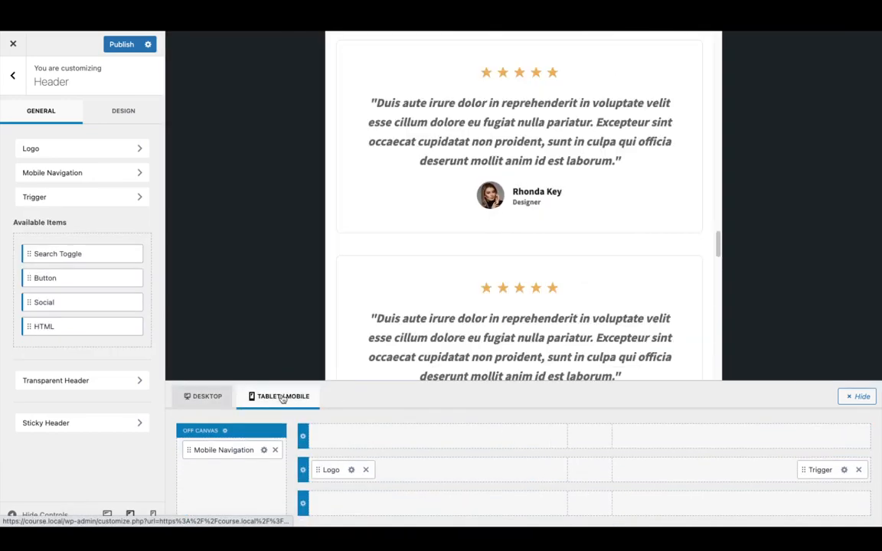
# Step: Open the site title and logo settings under Site Identity and show the desktop header layout
pyautogui.click(14, 77)
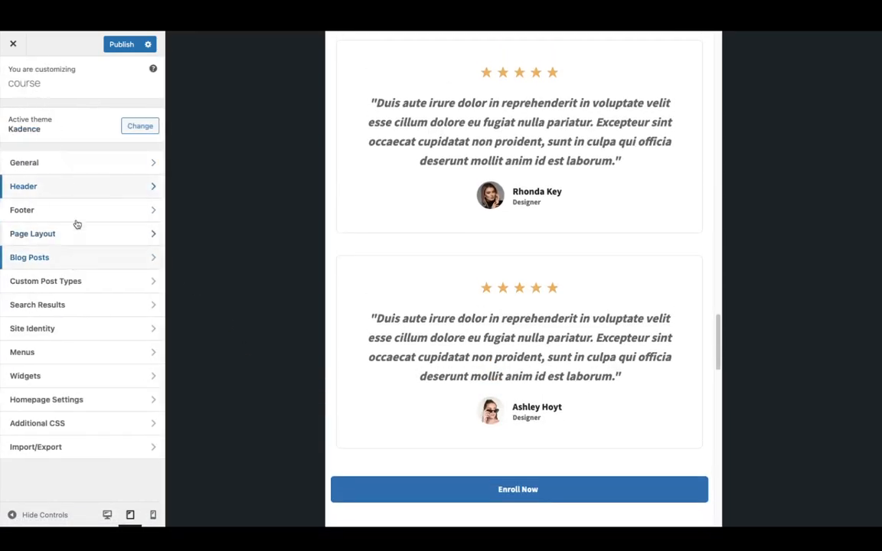
pyautogui.click(88, 328)
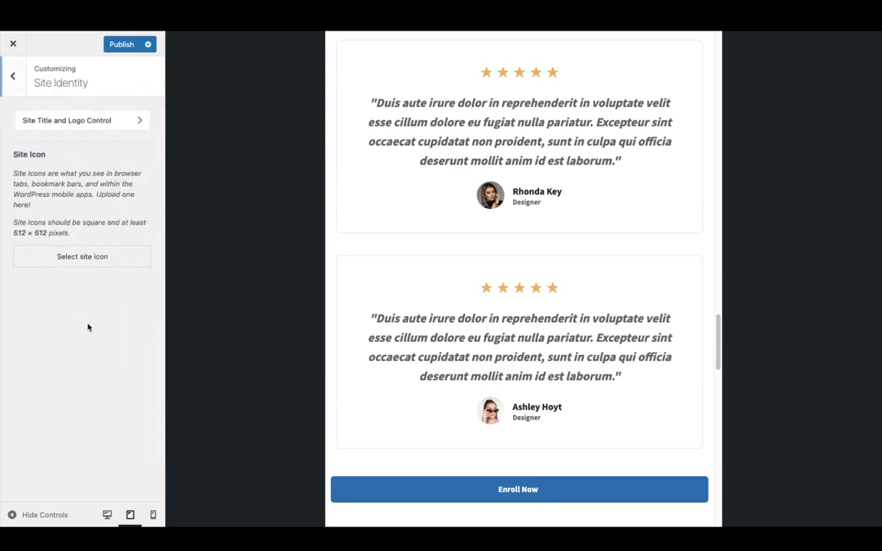
pyautogui.click(43, 122)
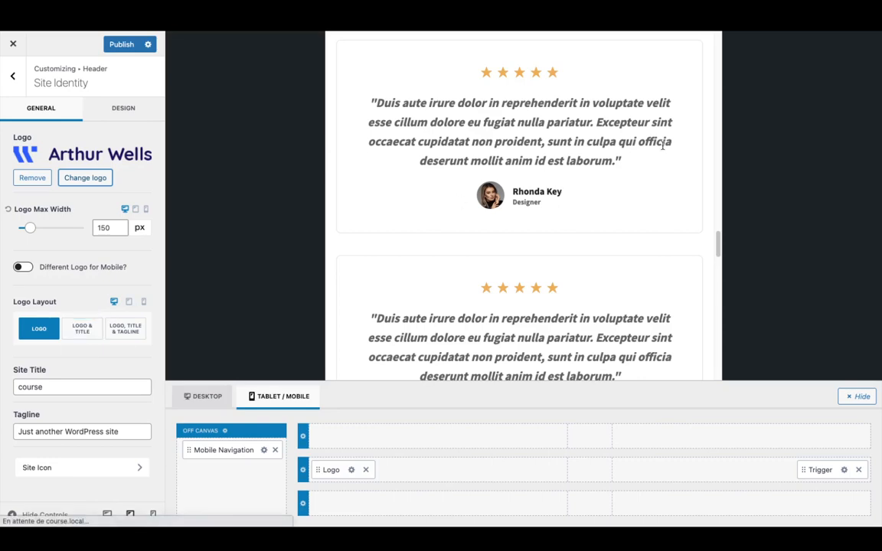
pyautogui.scroll(-5, 402, 310)
pyautogui.click(186, 404)
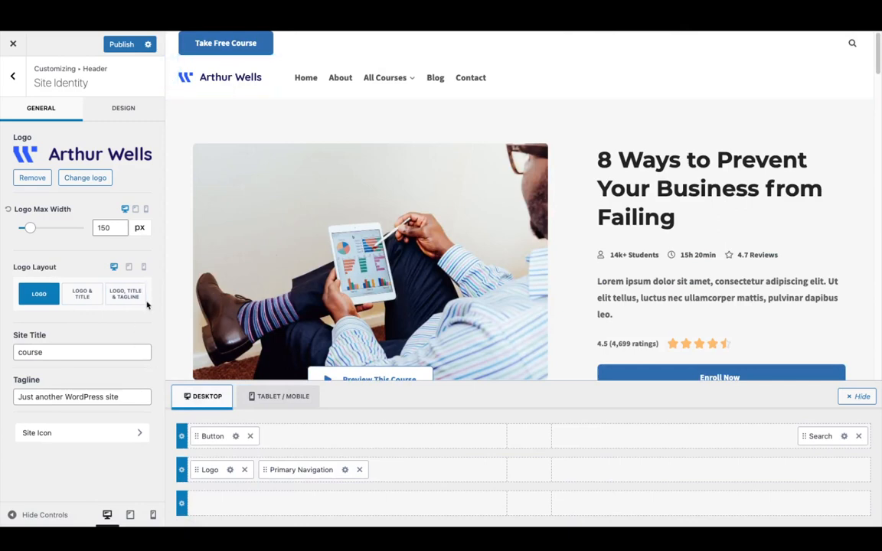
# Step: Try the different logo layouts and set the header to Logo & Title with the title above the logo
pyautogui.click(83, 298)
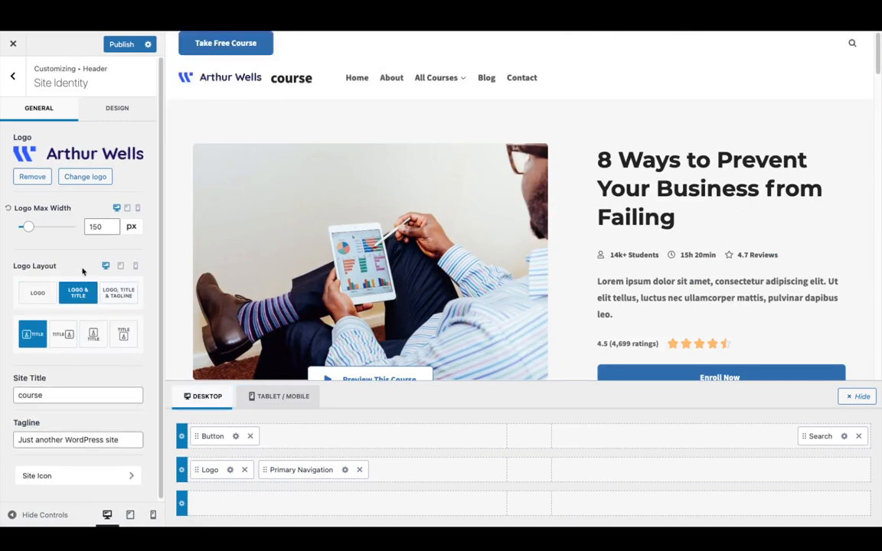
pyautogui.click(38, 293)
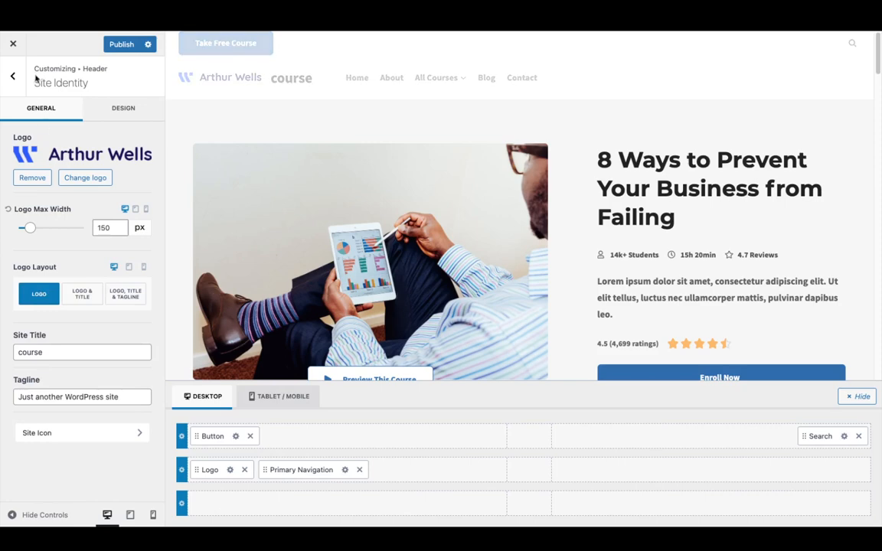
pyautogui.click(83, 297)
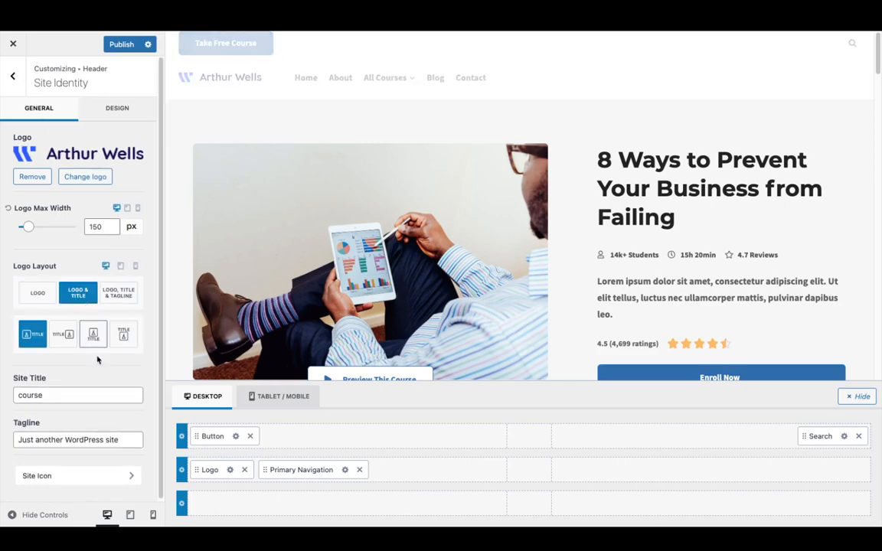
pyautogui.click(74, 342)
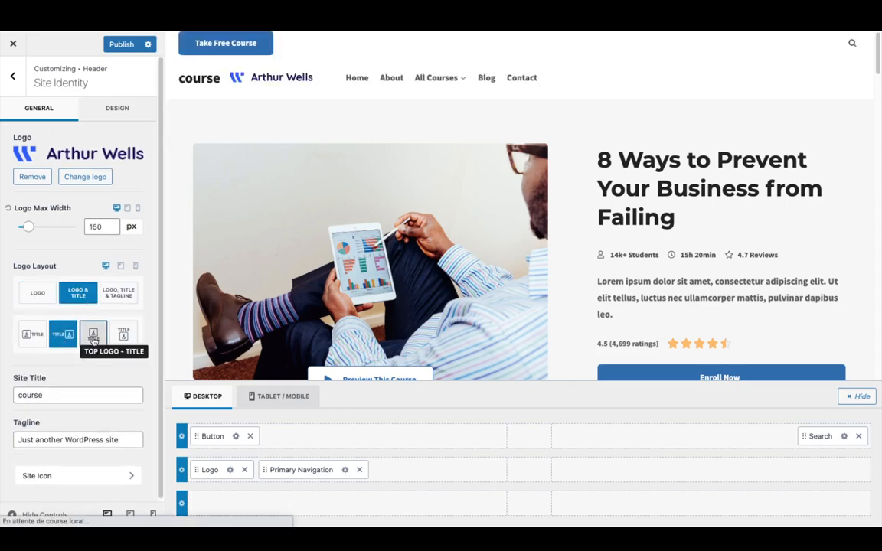
pyautogui.click(93, 336)
pyautogui.click(128, 343)
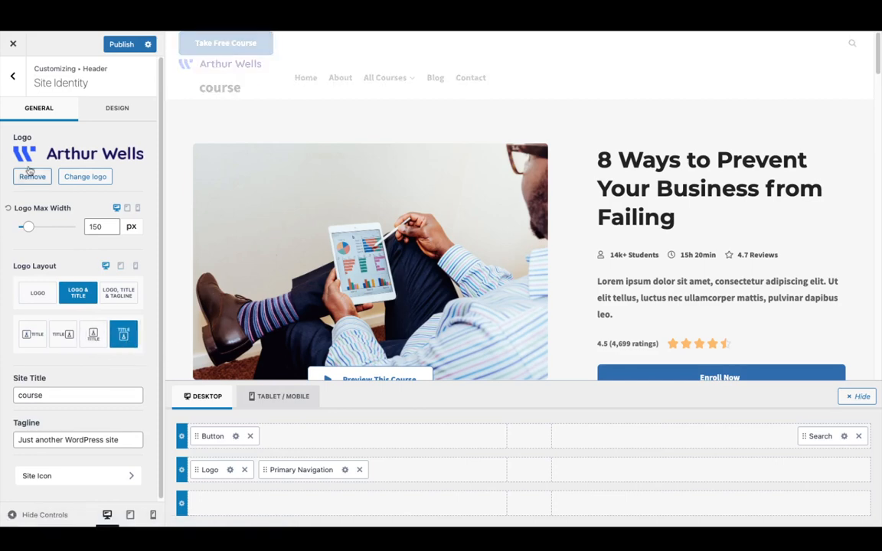
# Step: Open the theme's general color settings and try Palette 2 as the global palette before returning to Palette 1
pyautogui.click(13, 77)
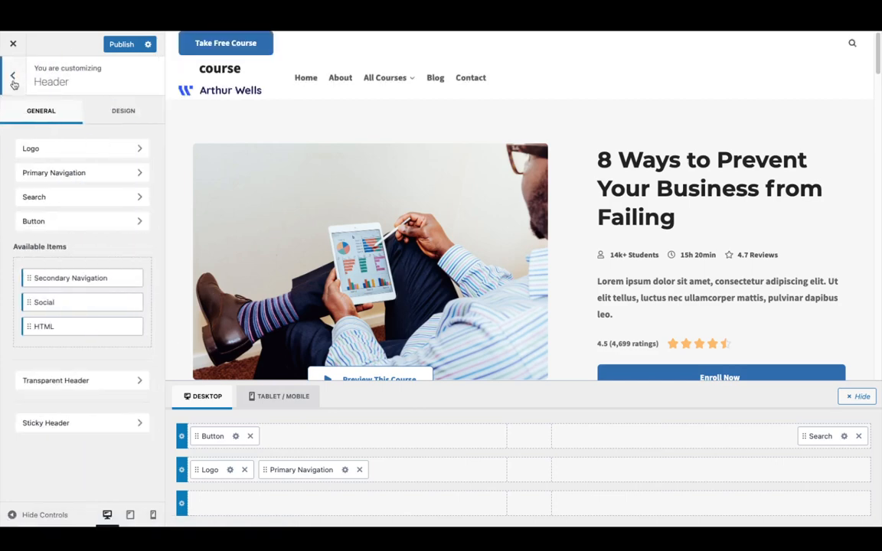
pyautogui.click(13, 75)
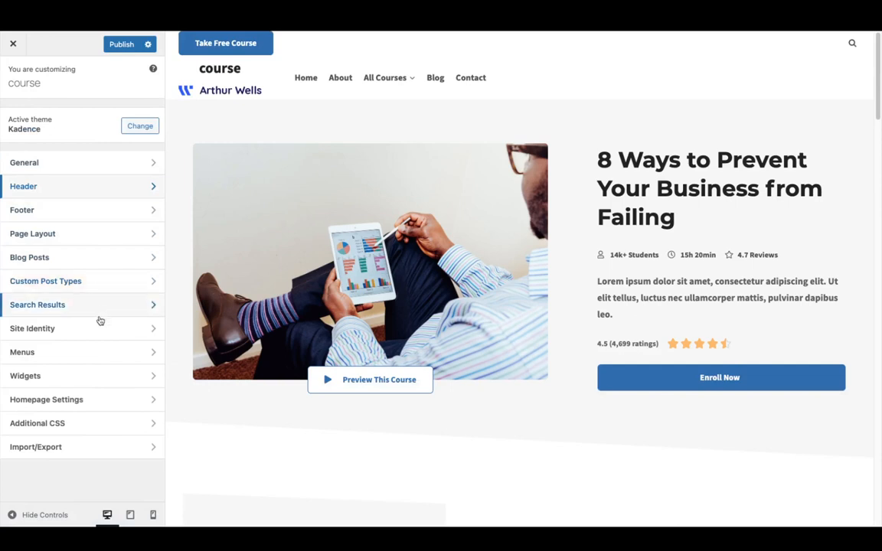
pyautogui.click(96, 170)
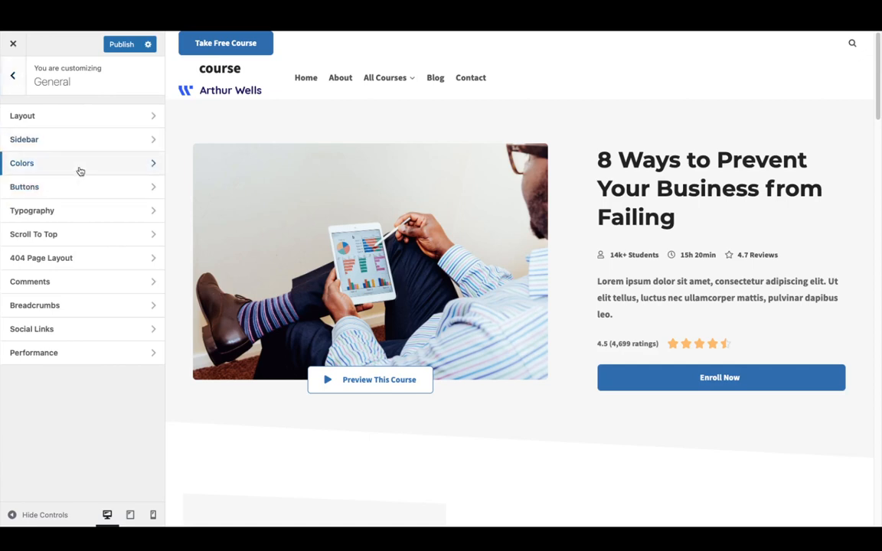
pyautogui.click(80, 170)
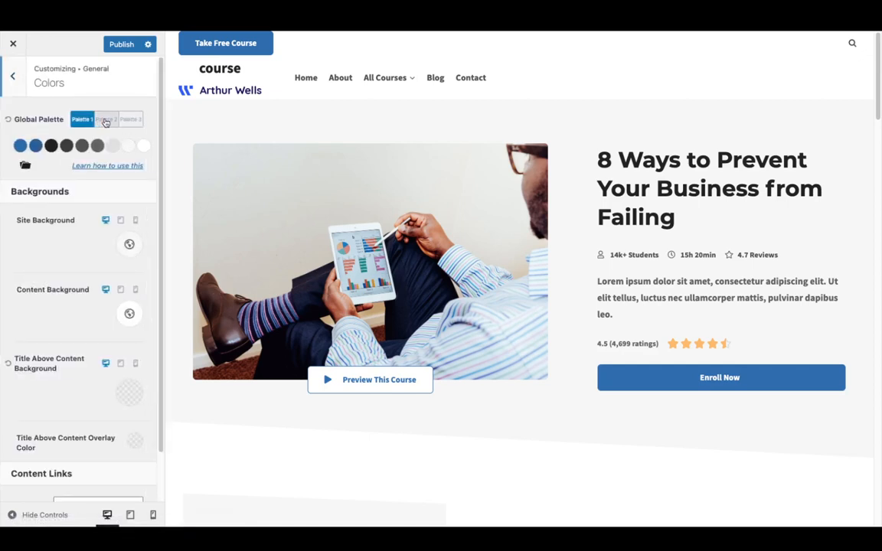
pyautogui.click(106, 120)
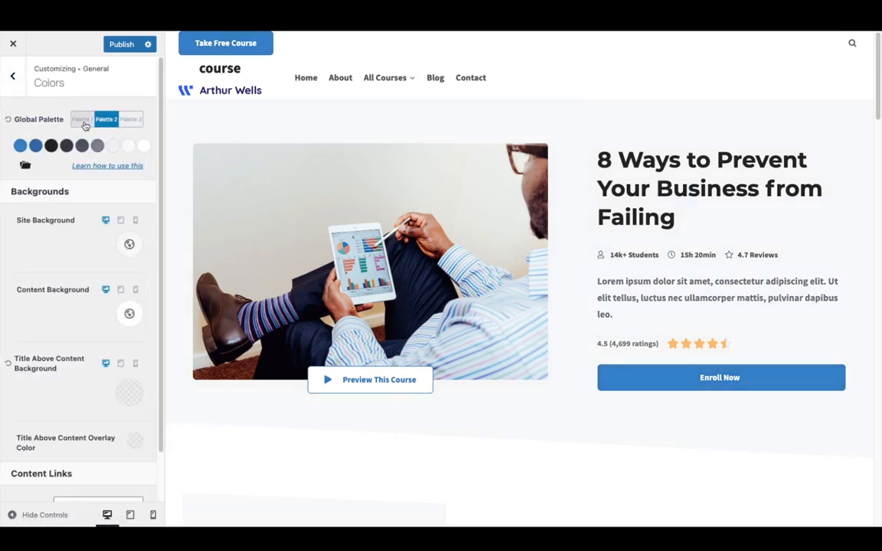
pyautogui.click(82, 119)
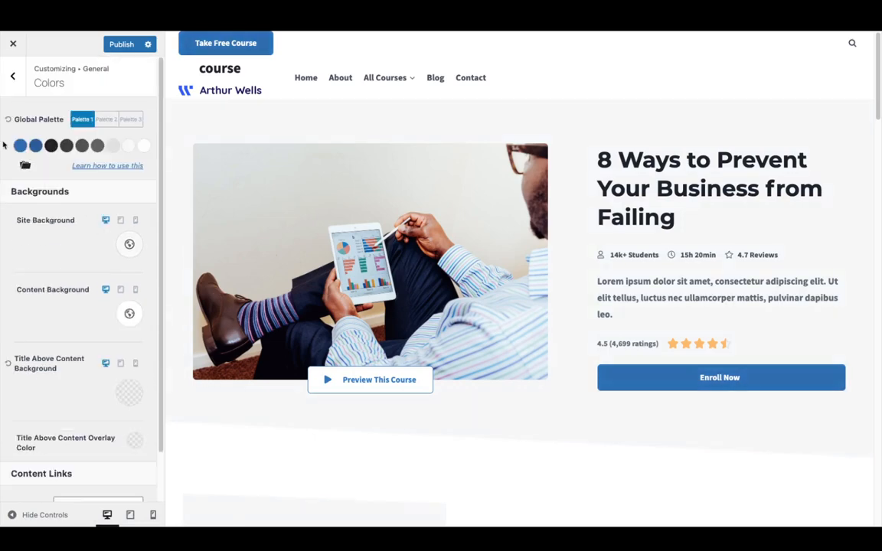
# Step: Try recoloring the first color of global Palette 1 through pink and red shades to salmon E6978A
pyautogui.click(18, 145)
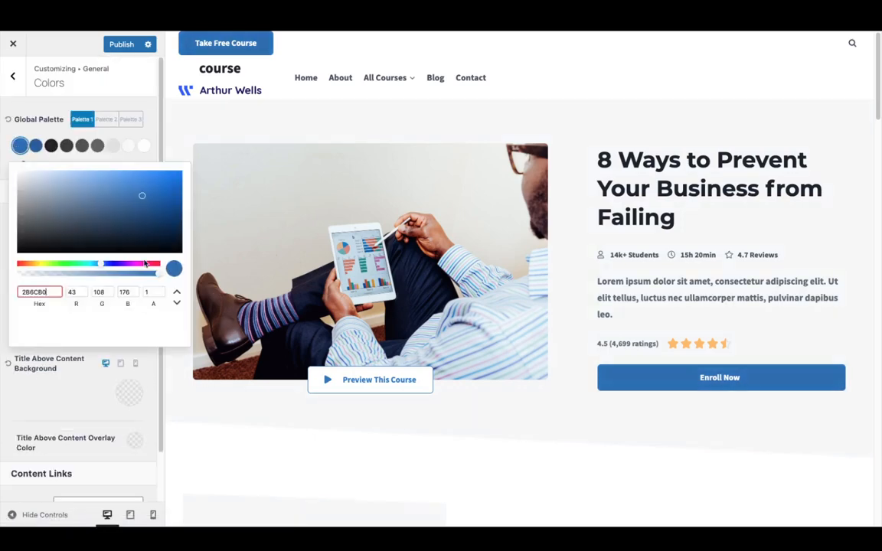
pyautogui.moveTo(100, 263); pyautogui.dragTo(153, 264)
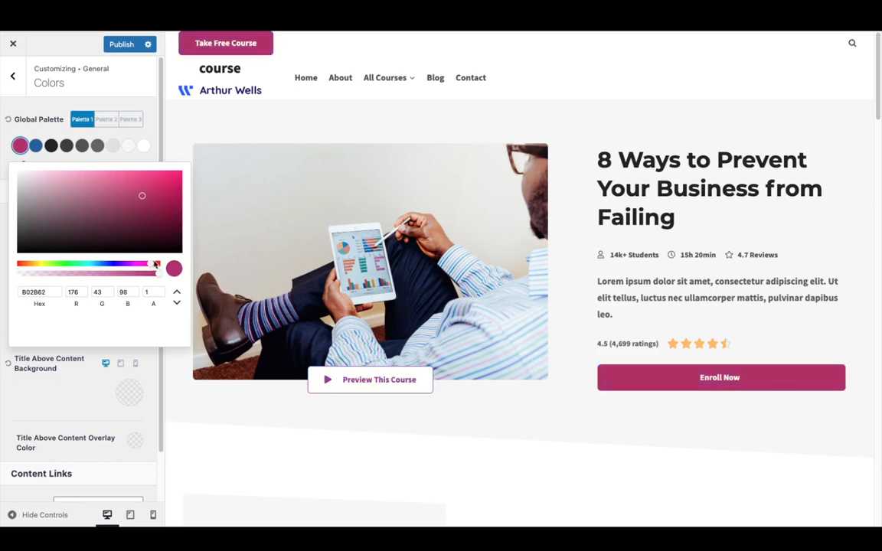
pyautogui.moveTo(156, 264); pyautogui.dragTo(166, 265)
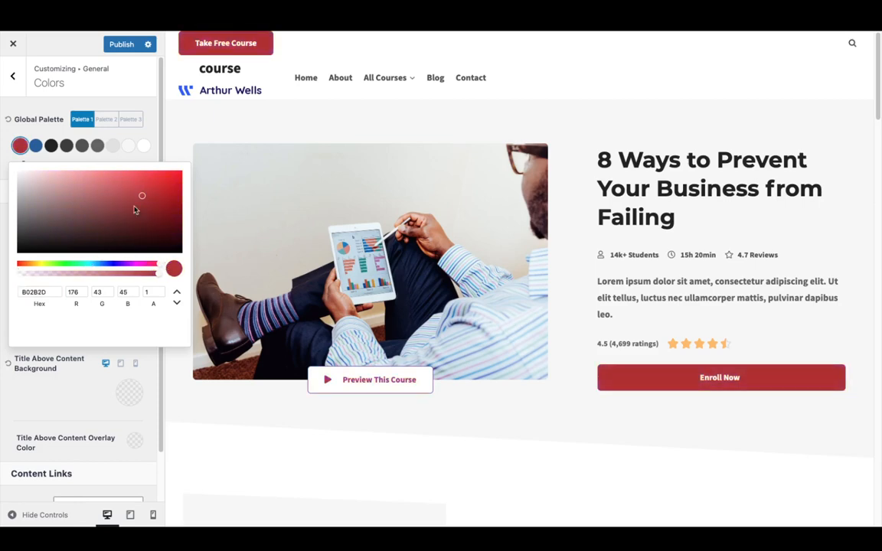
pyautogui.moveTo(141, 194)
pyautogui.mouseDown()
pyautogui.moveTo(175, 175)
pyautogui.moveTo(85, 181)
pyautogui.mouseUp()
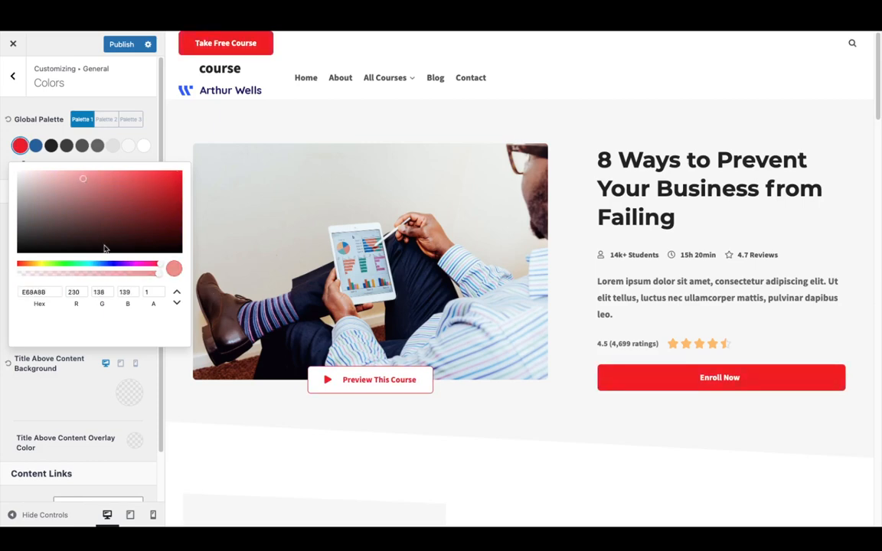
pyautogui.moveTo(161, 265); pyautogui.dragTo(20, 268)
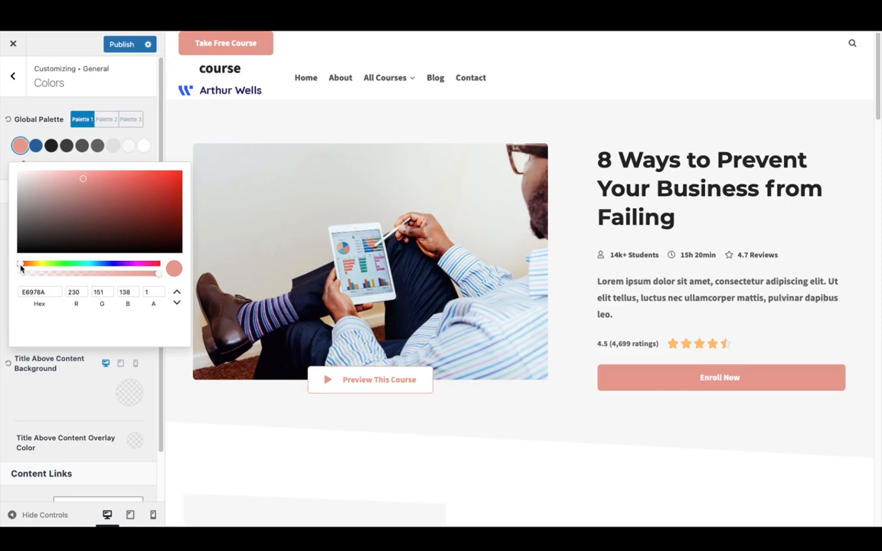
pyautogui.click(220, 95)
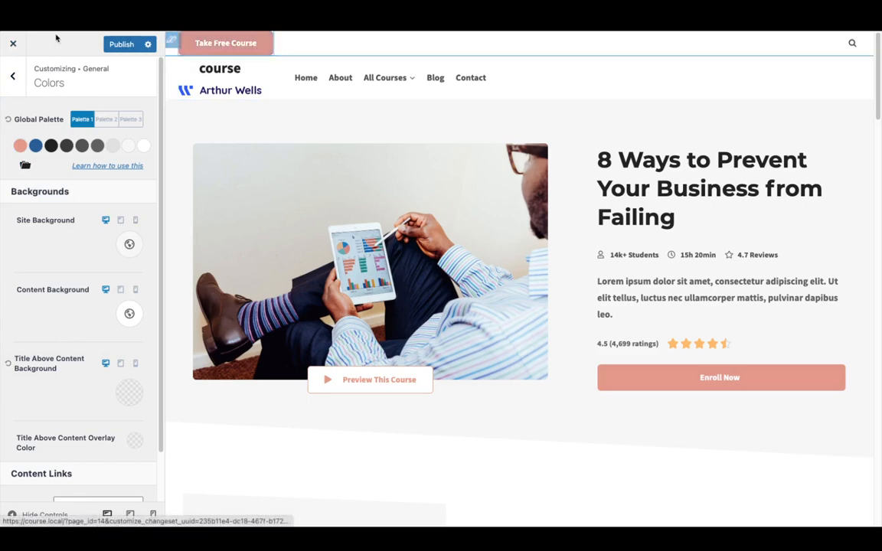
# Step: Exit the theme customizer and discard the unpublished changes
pyautogui.click(15, 47)
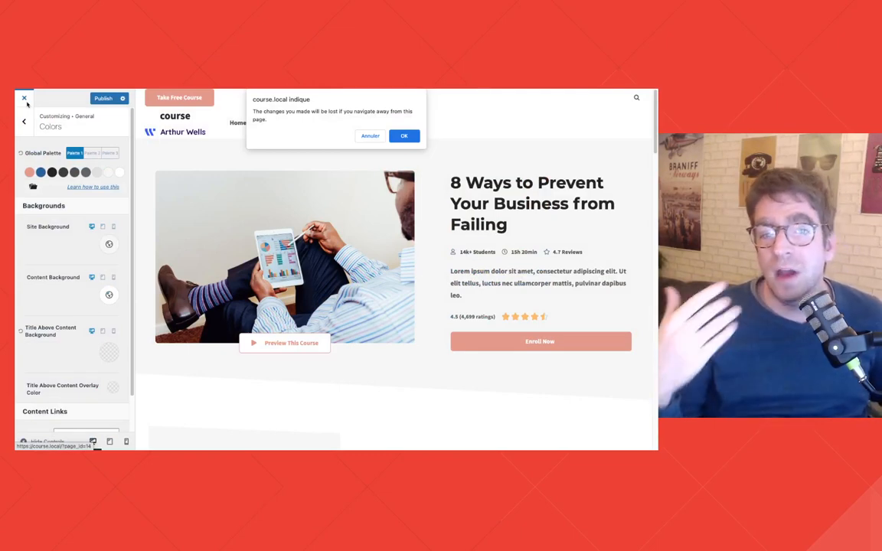
pyautogui.click(410, 139)
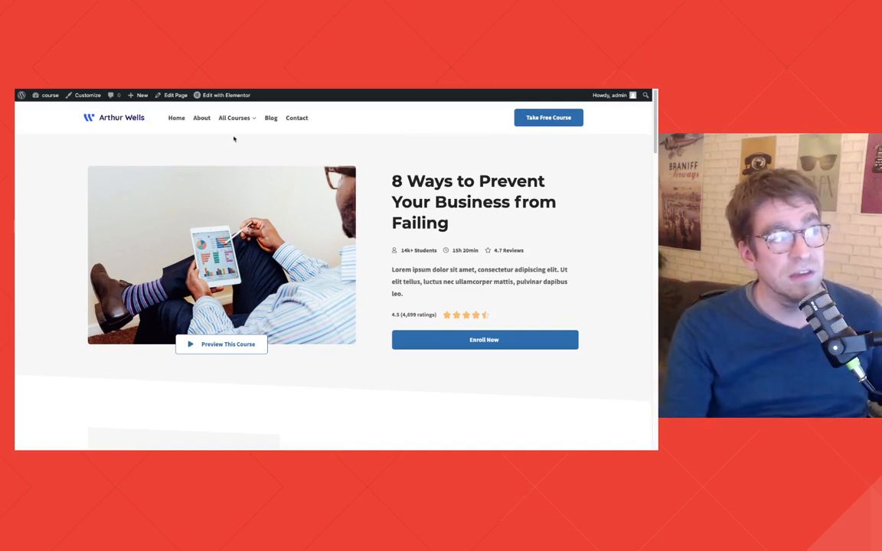
# Step: Open the site's About page and review its vision and mission, coaching process and As Featured In sections
pyautogui.click(201, 118)
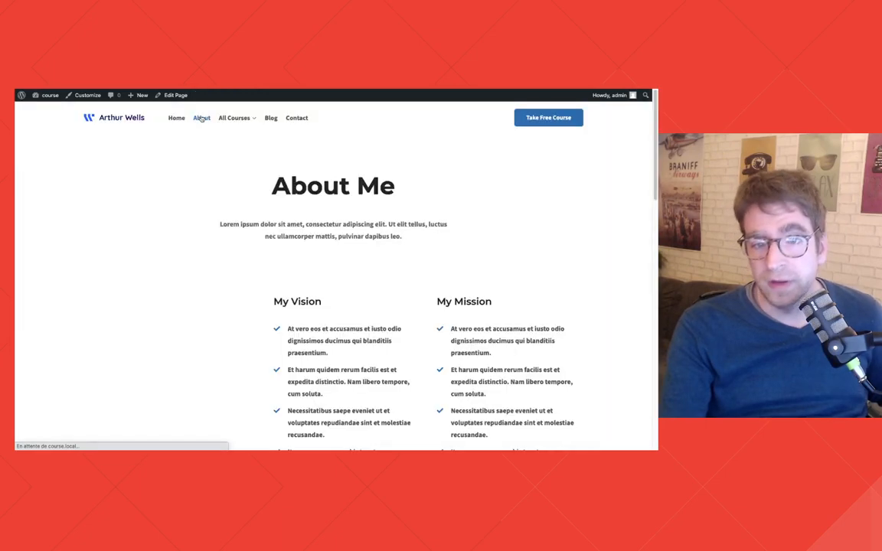
pyautogui.scroll(-8, 310, 321)
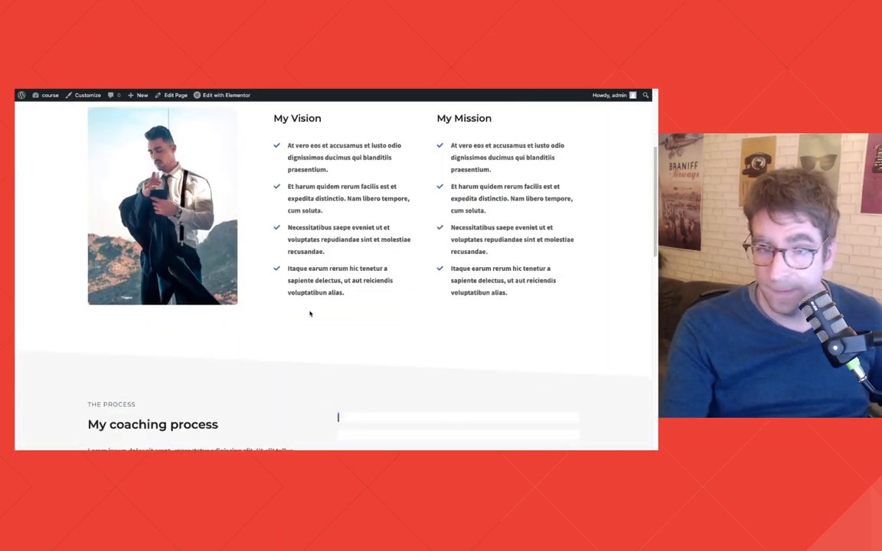
pyautogui.scroll(2, 301, 344)
pyautogui.scroll(1, 310, 331)
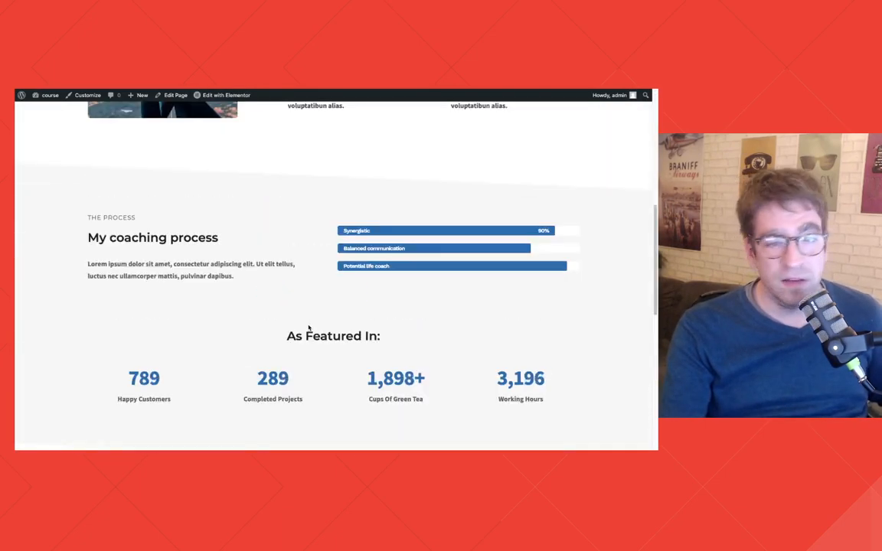
pyautogui.scroll(-5, 309, 331)
pyautogui.scroll(10, 310, 329)
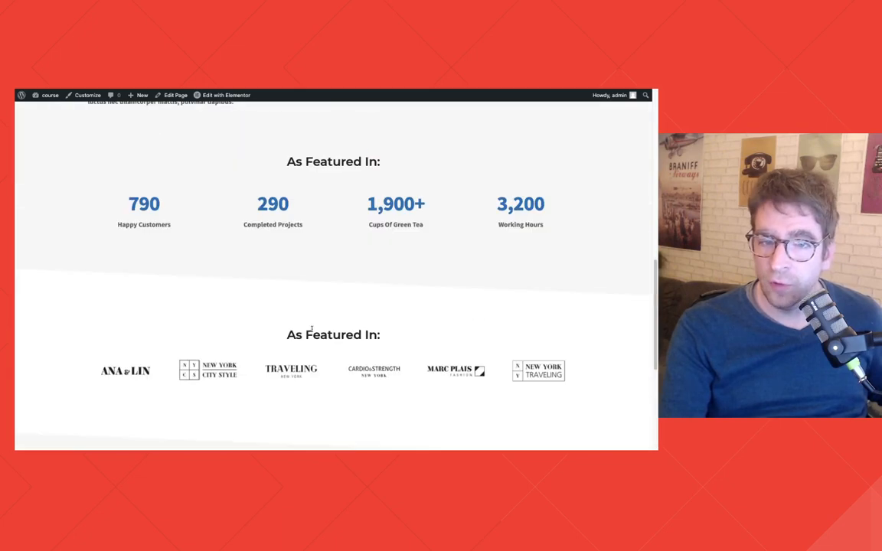